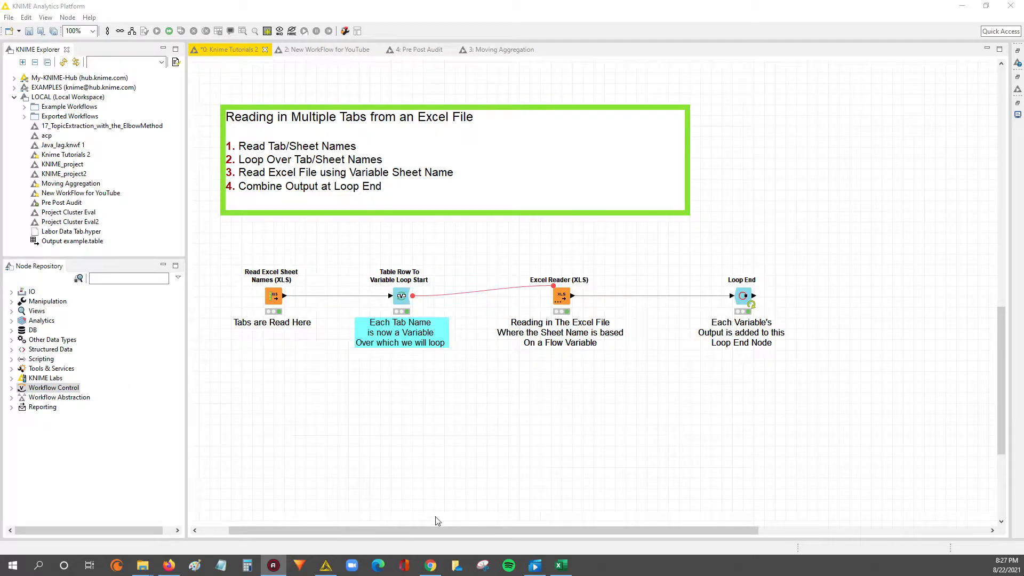
- Switch to the Combining Tabs workbook in Excel and review the sales table on each sheet from 1-2021 to 6-2021
{"action": "left_click", "coordinate": [563, 567]}
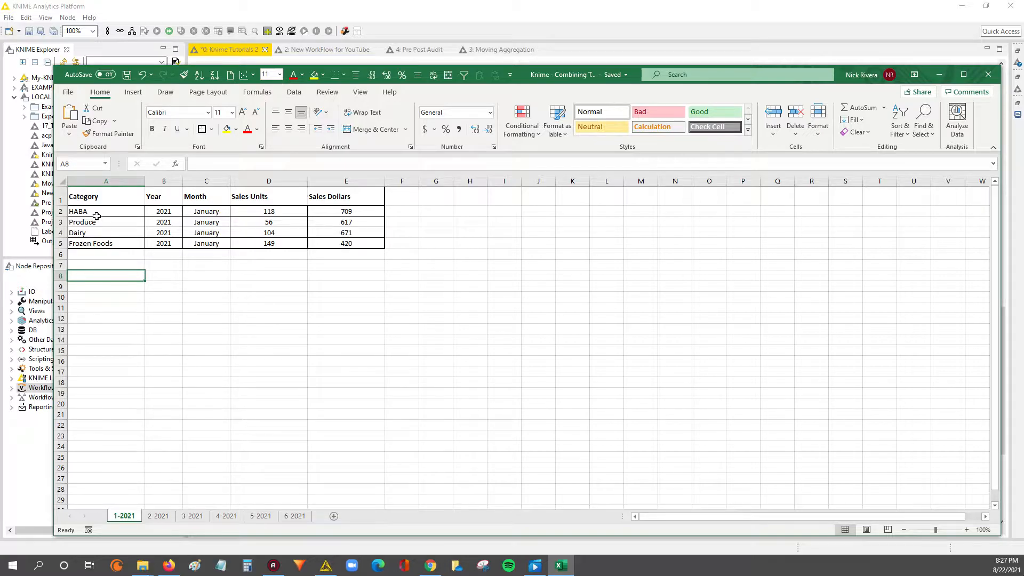
{"action": "scroll", "coordinate": [99, 217], "scroll_direction": "up", "scroll_amount": 1}
{"action": "left_click_drag", "start_coordinate": [105, 200], "coordinate": [414, 256]}
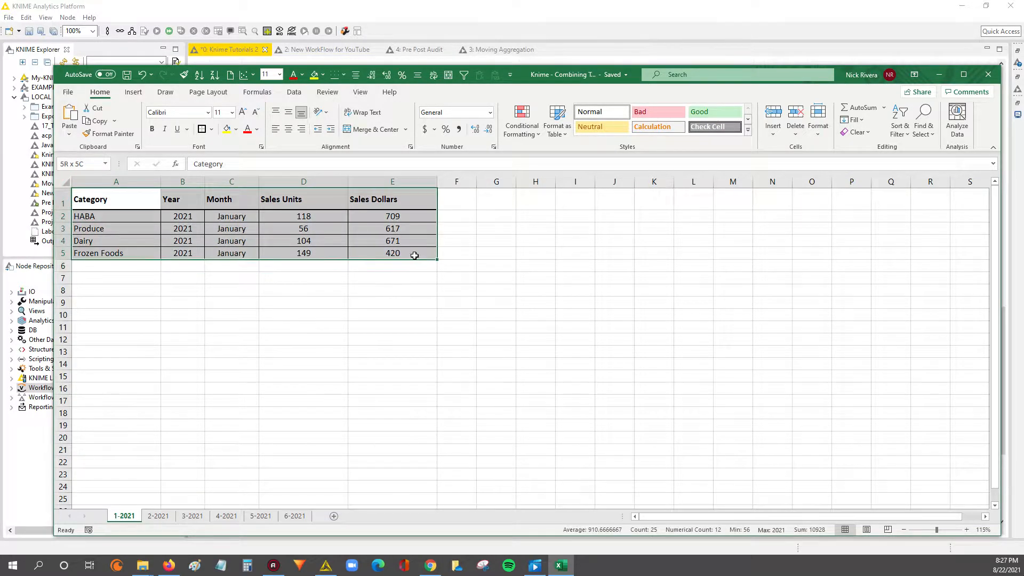
{"action": "left_click", "coordinate": [158, 517]}
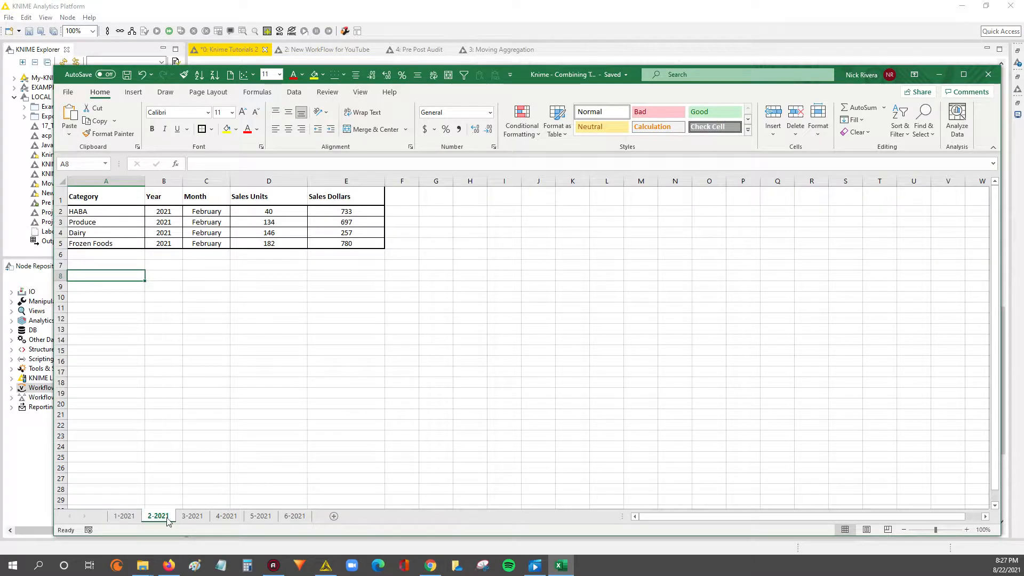
{"action": "left_click", "coordinate": [192, 516]}
{"action": "left_click", "coordinate": [228, 517]}
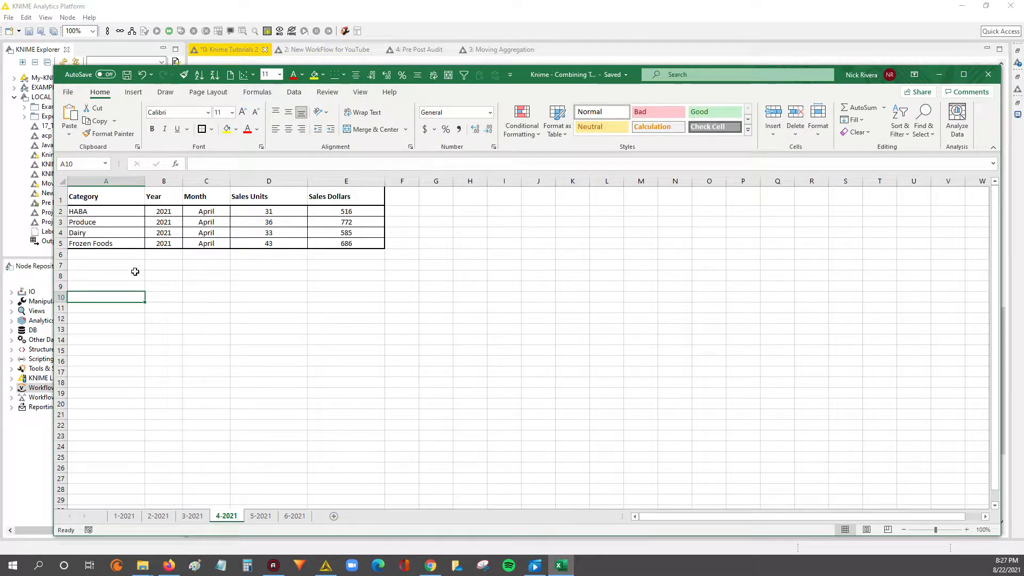
{"action": "left_click", "coordinate": [261, 515]}
{"action": "left_click", "coordinate": [295, 516]}
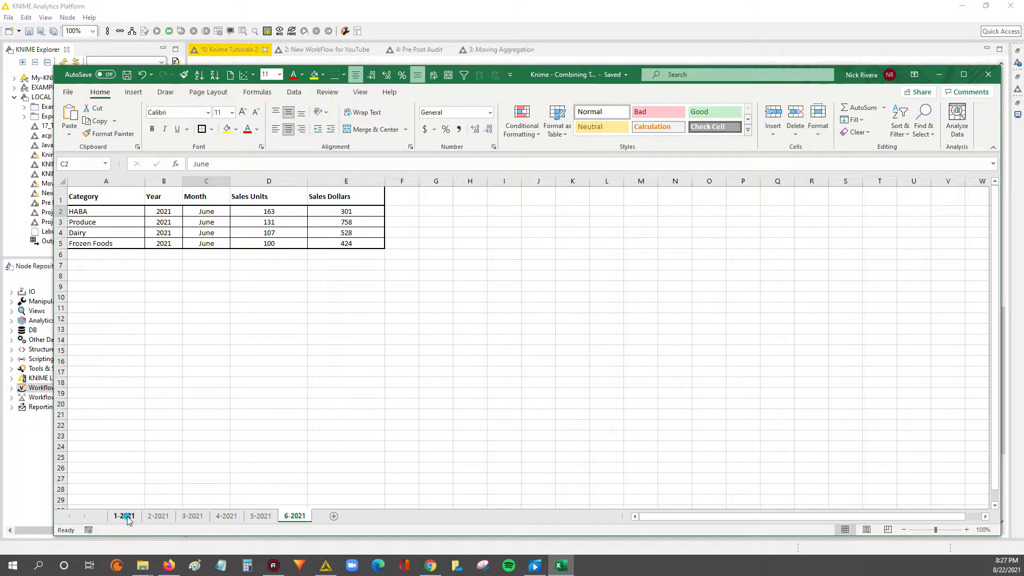
- Compare the table layout across the six monthly sheets, going through them forwards and backwards
{"action": "left_click", "coordinate": [127, 518]}
{"action": "left_click", "coordinate": [158, 516]}
{"action": "left_click", "coordinate": [192, 516]}
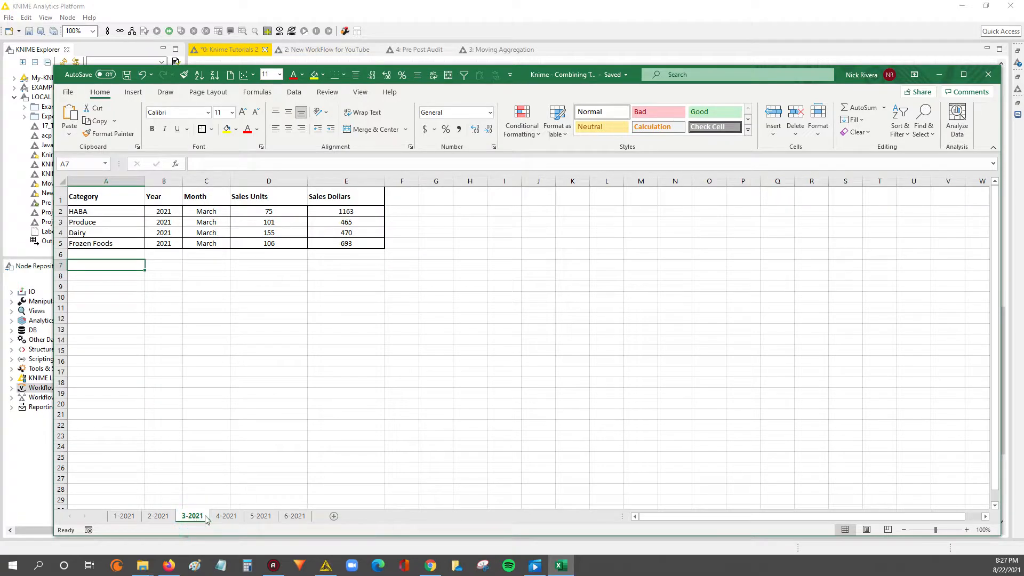
{"action": "left_click", "coordinate": [226, 516]}
{"action": "left_click", "coordinate": [261, 516]}
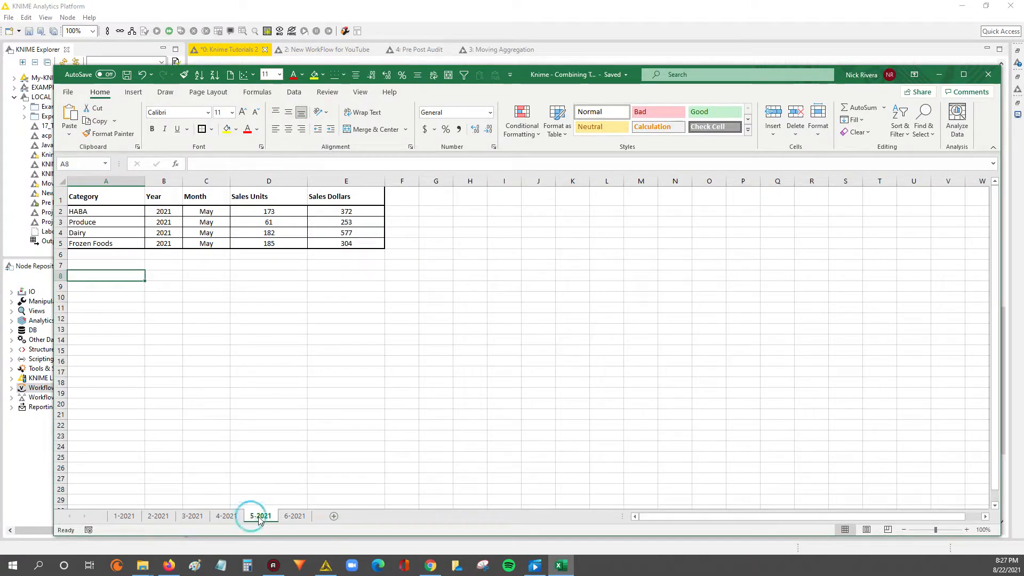
{"action": "left_click", "coordinate": [295, 515]}
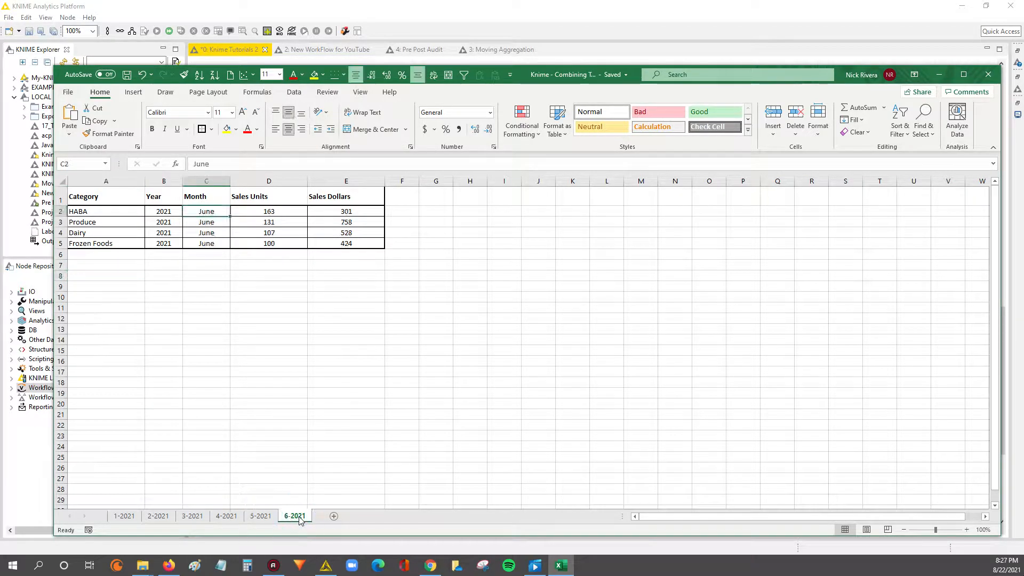
{"action": "left_click", "coordinate": [261, 515]}
{"action": "left_click", "coordinate": [227, 515]}
{"action": "left_click", "coordinate": [192, 516]}
{"action": "left_click", "coordinate": [158, 515]}
{"action": "left_click", "coordinate": [123, 516]}
{"action": "left_click", "coordinate": [160, 516]}
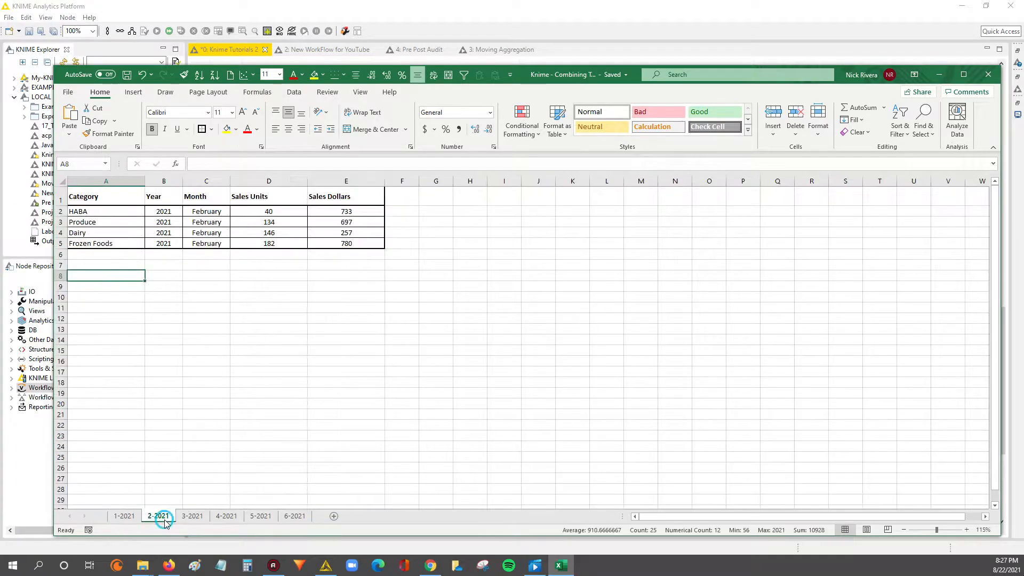
{"action": "left_click", "coordinate": [192, 516]}
{"action": "left_click", "coordinate": [226, 516]}
{"action": "left_click", "coordinate": [261, 516]}
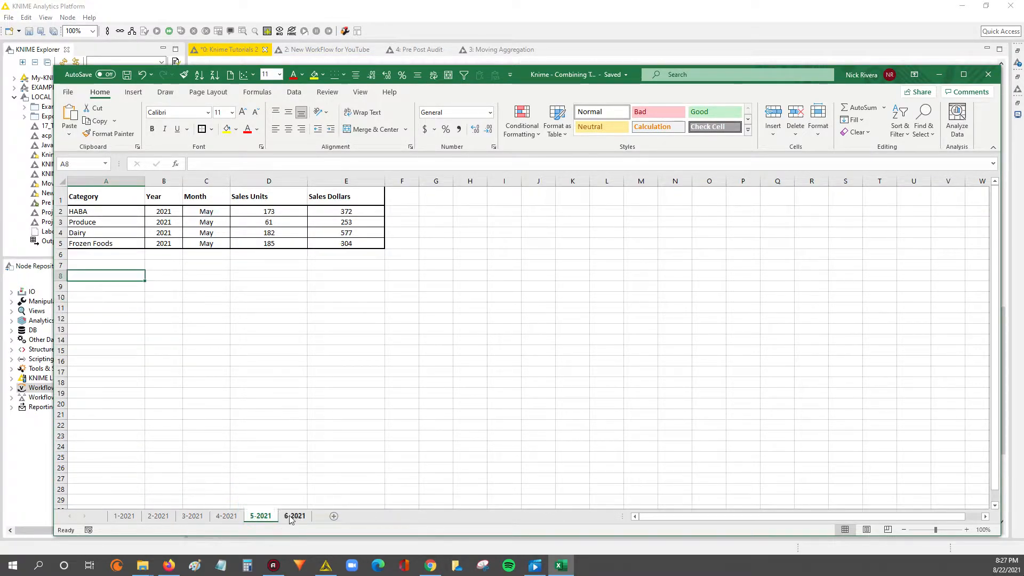
{"action": "left_click", "coordinate": [295, 515]}
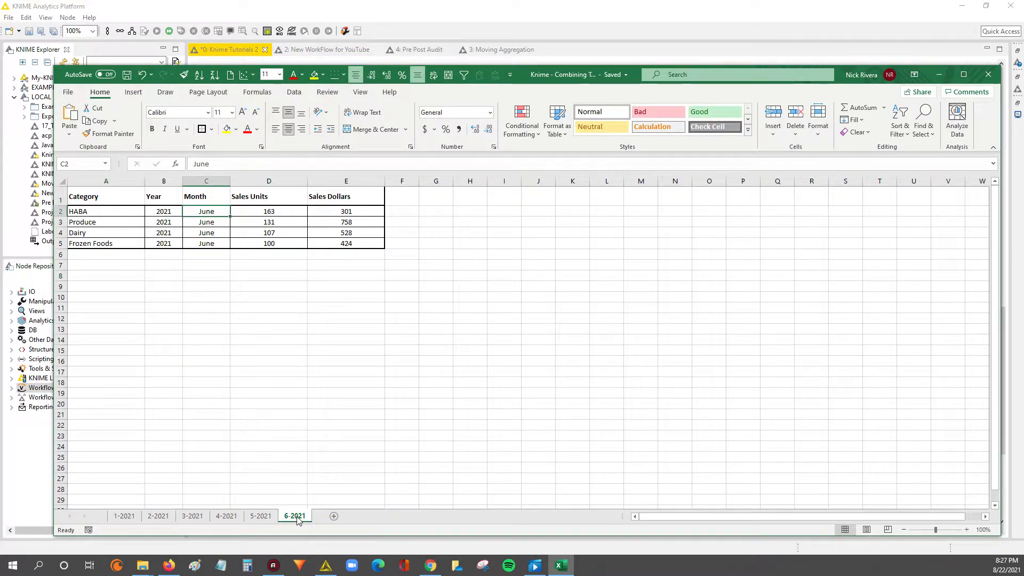
- Examine the headers, data rows and category cells of the table on sheet 1-2021, then return to the KNIME workflow
{"action": "left_click", "coordinate": [124, 515]}
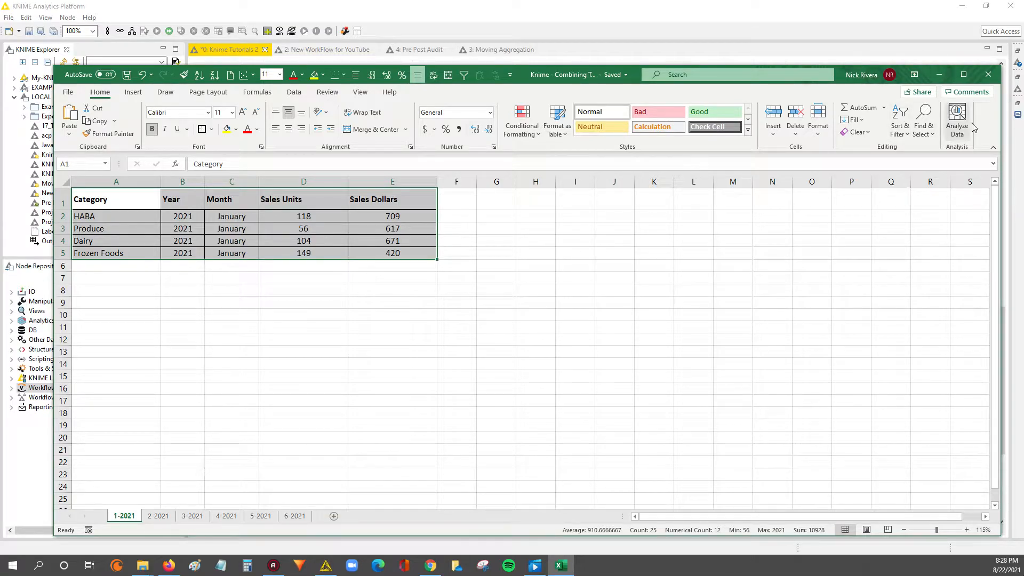
{"action": "left_click_drag", "start_coordinate": [999, 131], "coordinate": [747, 144]}
{"action": "left_click_drag", "start_coordinate": [104, 201], "coordinate": [410, 252]}
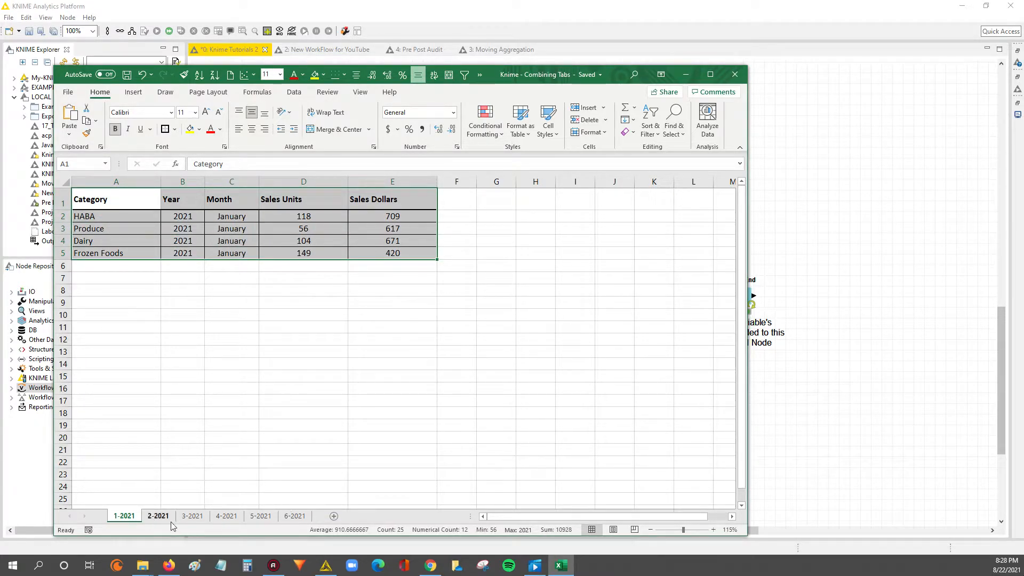
{"action": "left_click_drag", "start_coordinate": [107, 218], "coordinate": [378, 252]}
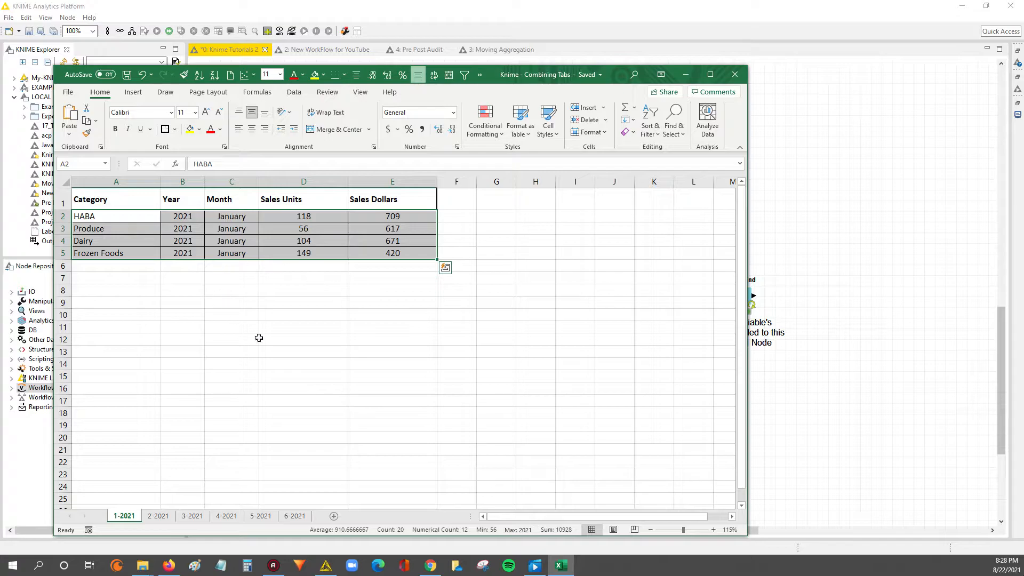
{"action": "left_click_drag", "start_coordinate": [96, 216], "coordinate": [114, 254]}
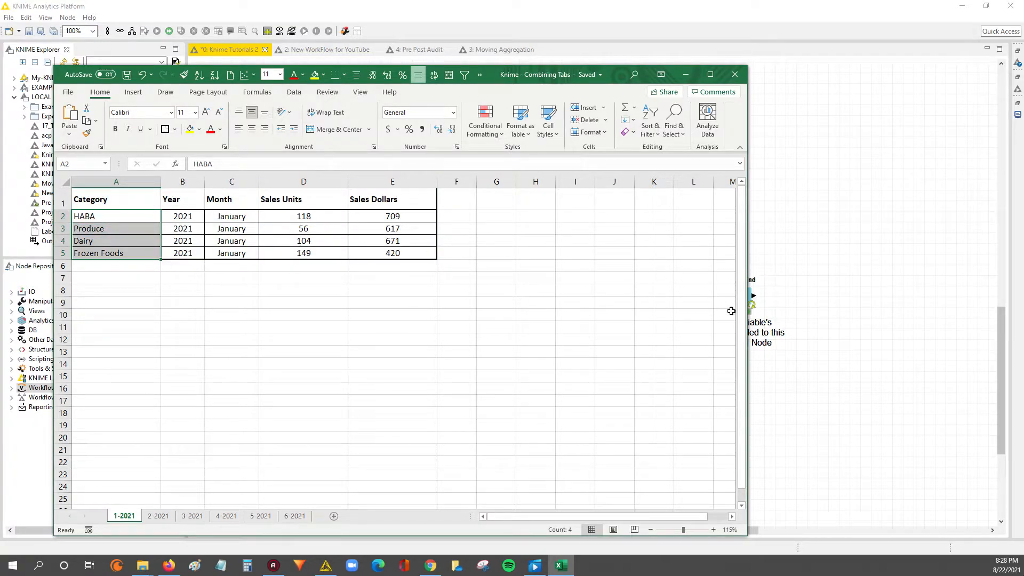
{"action": "left_click", "coordinate": [686, 77]}
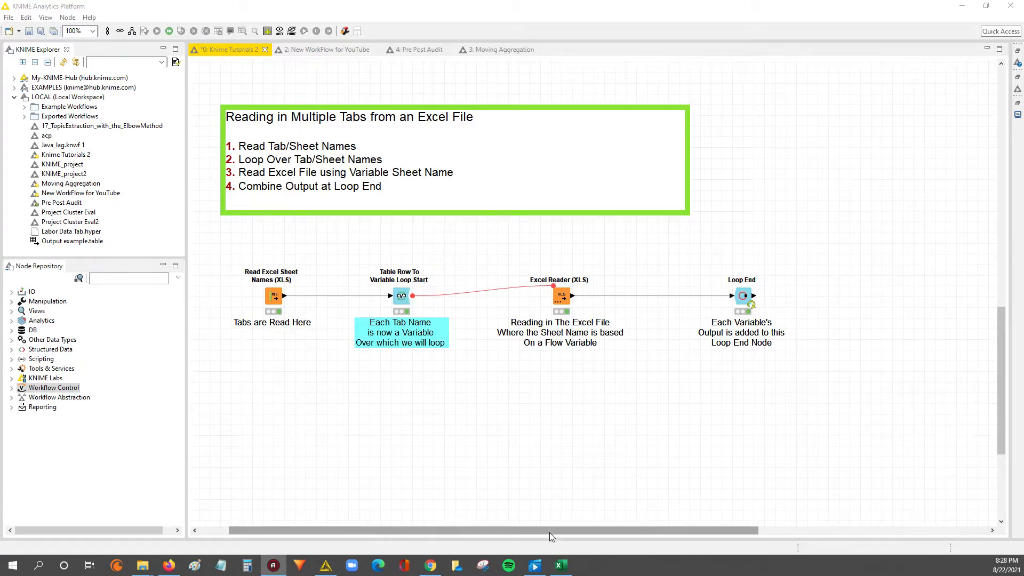
{"action": "left_click_drag", "start_coordinate": [215, 249], "coordinate": [332, 355]}
{"action": "left_click", "coordinate": [534, 481]}
{"action": "left_click_drag", "start_coordinate": [492, 251], "coordinate": [643, 387]}
{"action": "left_click", "coordinate": [539, 463]}
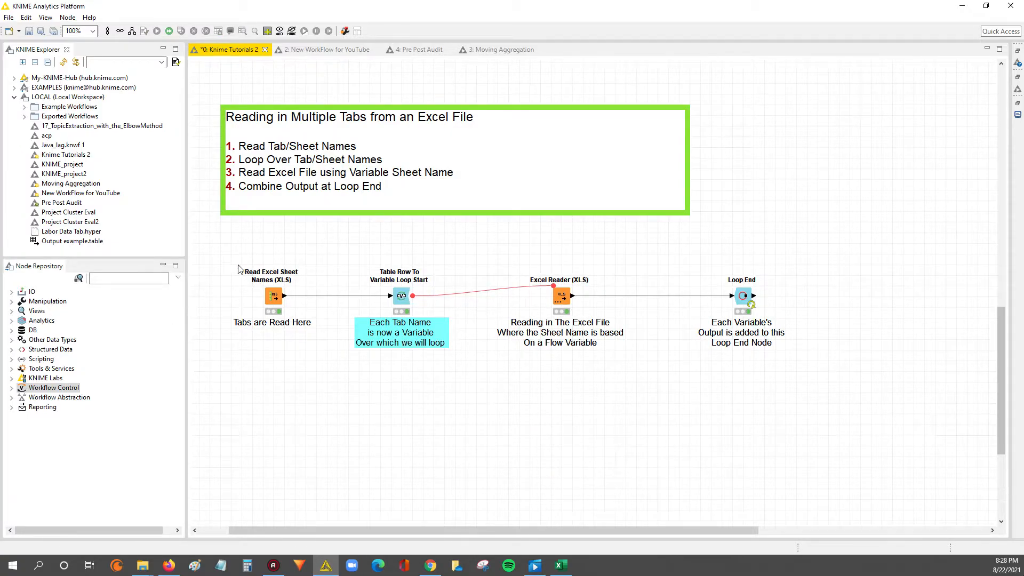
- Search the node repository for "read excel"
{"action": "scroll", "coordinate": [322, 405], "scroll_direction": "up", "scroll_amount": 1}
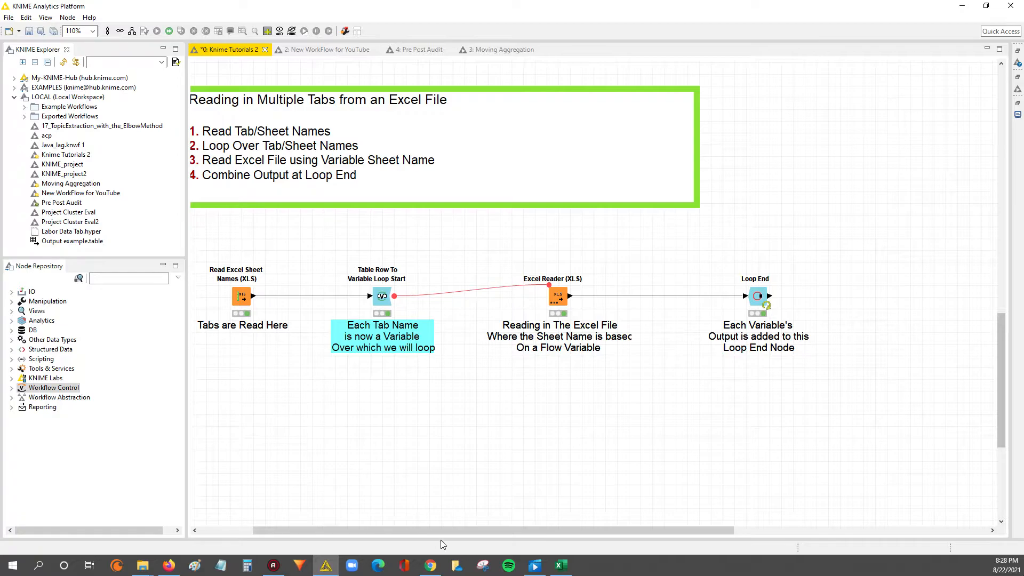
{"action": "scroll", "coordinate": [396, 459], "scroll_direction": "up", "scroll_amount": 1}
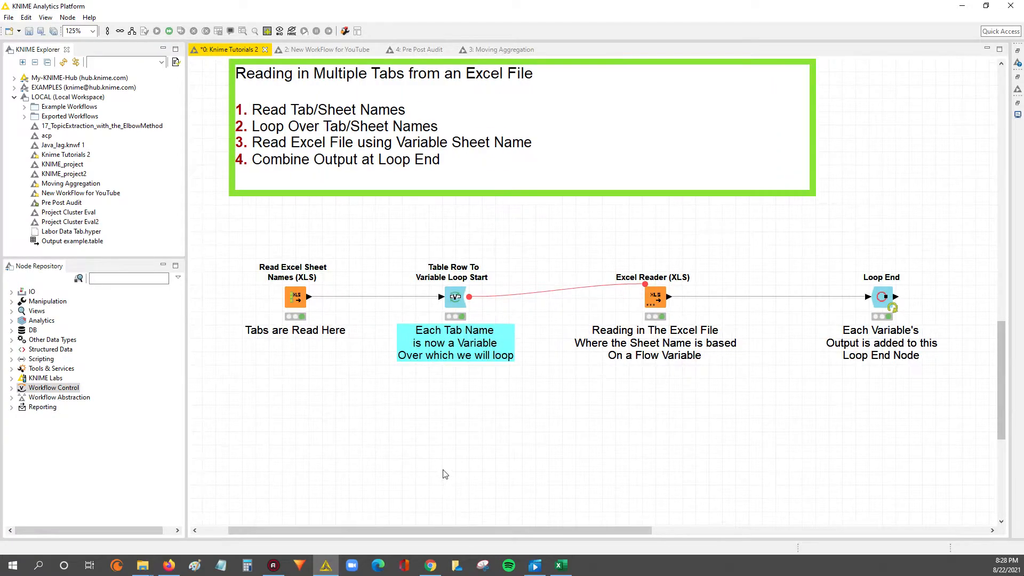
{"action": "scroll", "coordinate": [445, 474], "scroll_direction": "up", "scroll_amount": 1}
{"action": "left_click", "coordinate": [113, 276]}
{"action": "type", "text": "read ex"}
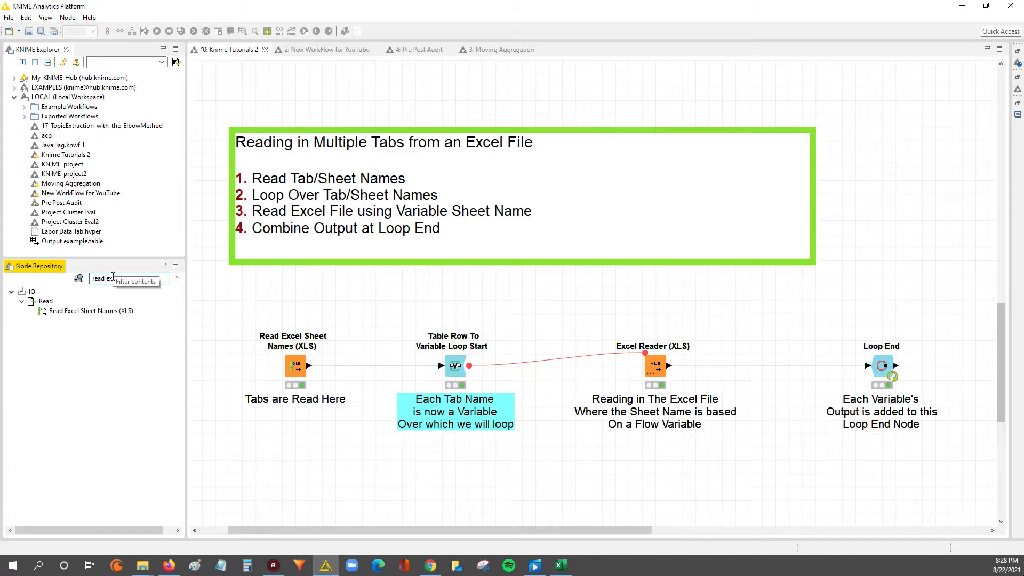
{"action": "type", "text": "cel"}
- Check the input file in the Read Excel Sheet Names (XLS) node's settings and examine the Sheet column of its output table
{"action": "double_click", "coordinate": [296, 366]}
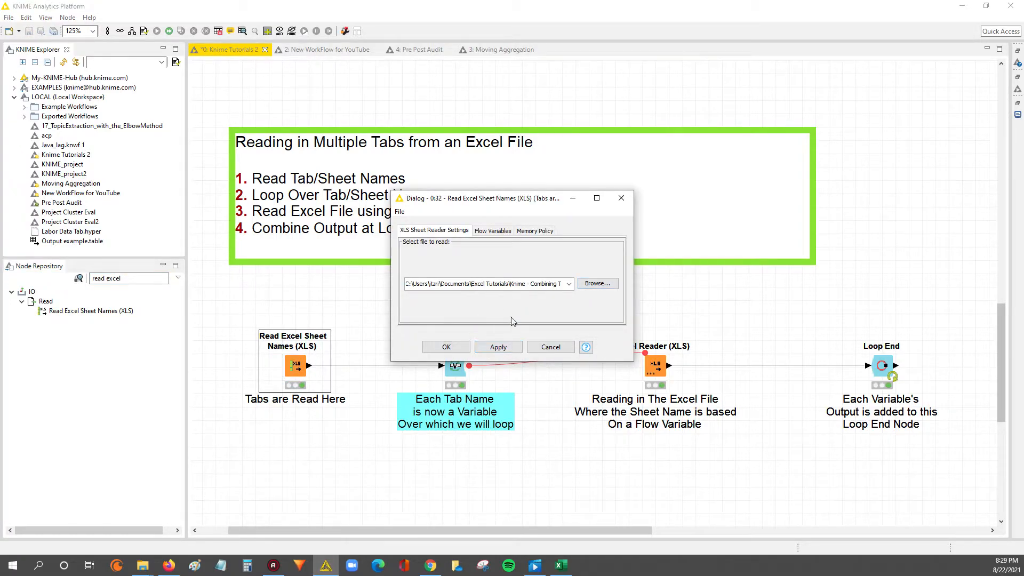
{"action": "left_click", "coordinate": [551, 347]}
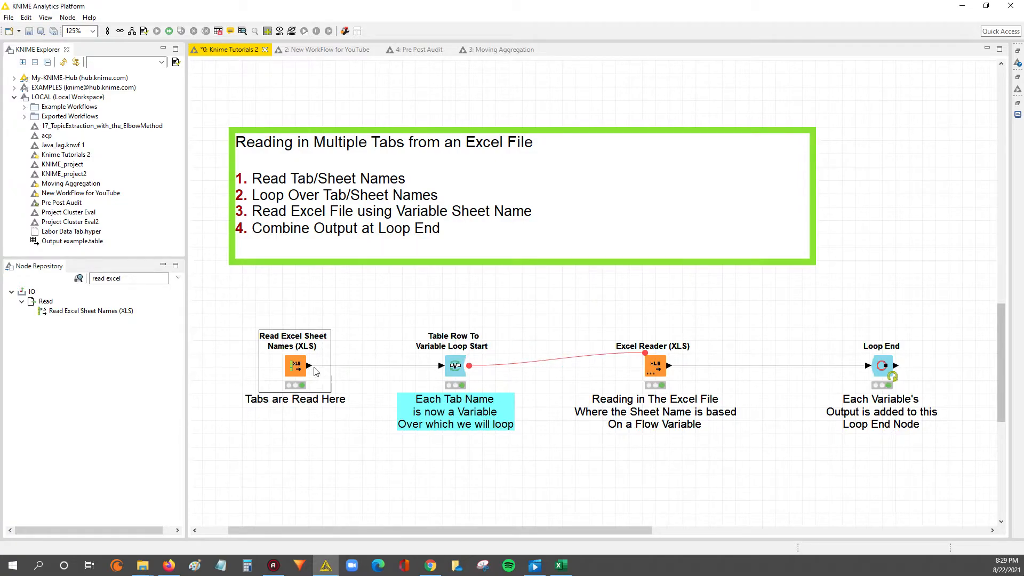
{"action": "right_click", "coordinate": [297, 371]}
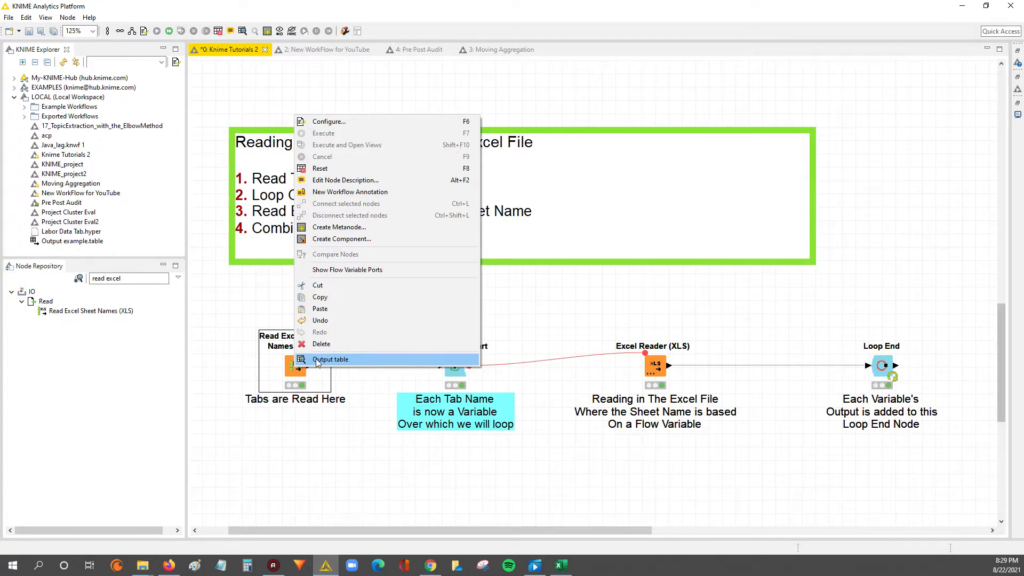
{"action": "left_click", "coordinate": [318, 361]}
{"action": "left_click_drag", "start_coordinate": [289, 132], "coordinate": [316, 133]}
{"action": "left_click", "coordinate": [287, 145]}
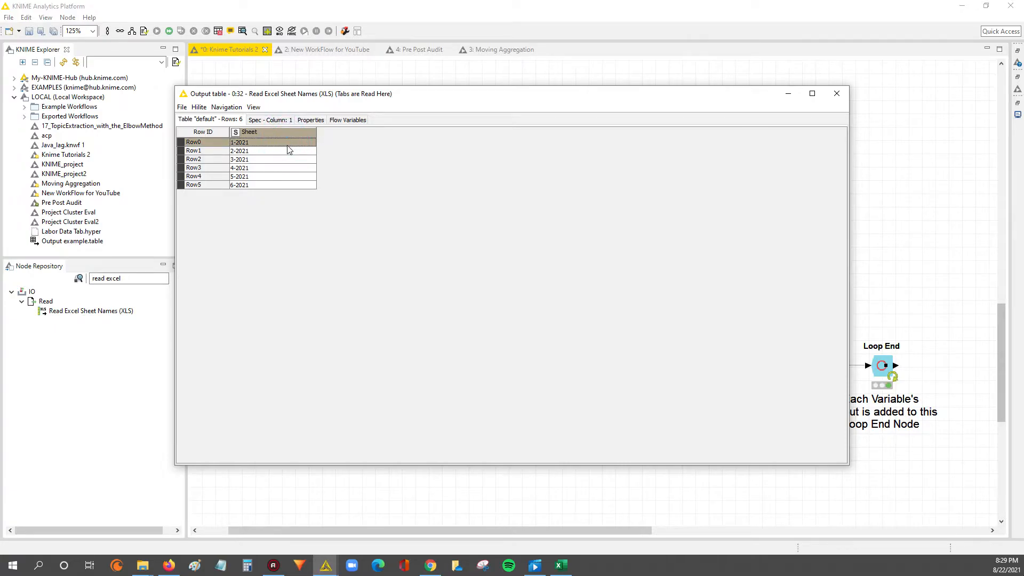
{"action": "right_click", "coordinate": [265, 134]}
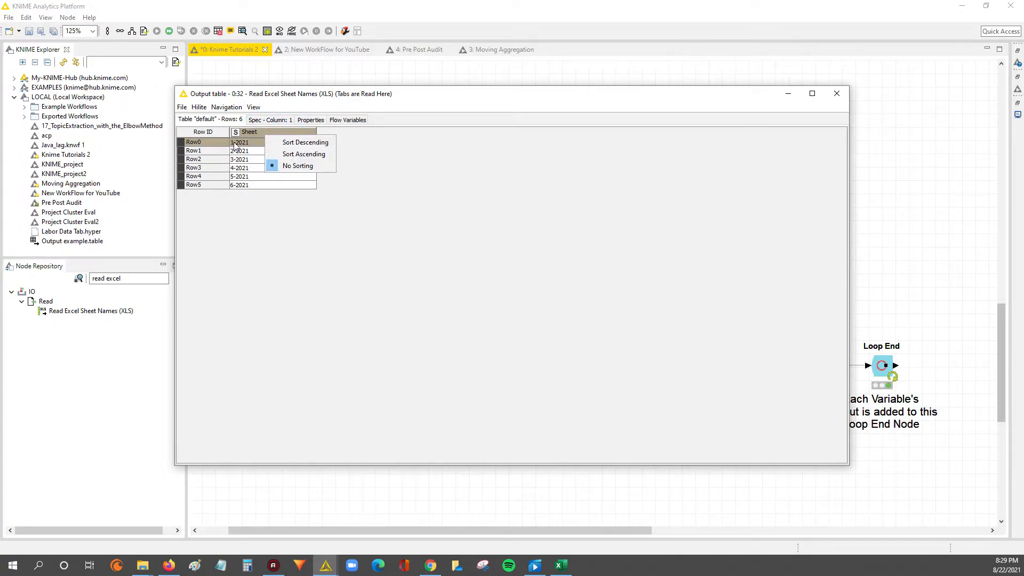
{"action": "left_click", "coordinate": [246, 144]}
{"action": "left_click_drag", "start_coordinate": [246, 144], "coordinate": [263, 188]}
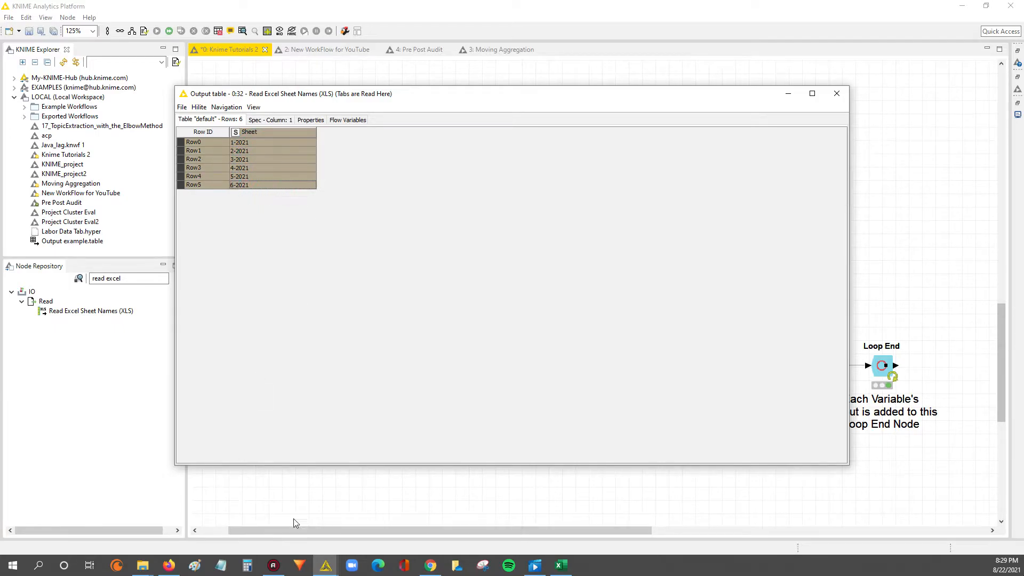
{"action": "left_click", "coordinate": [242, 145]}
{"action": "left_click", "coordinate": [246, 185]}
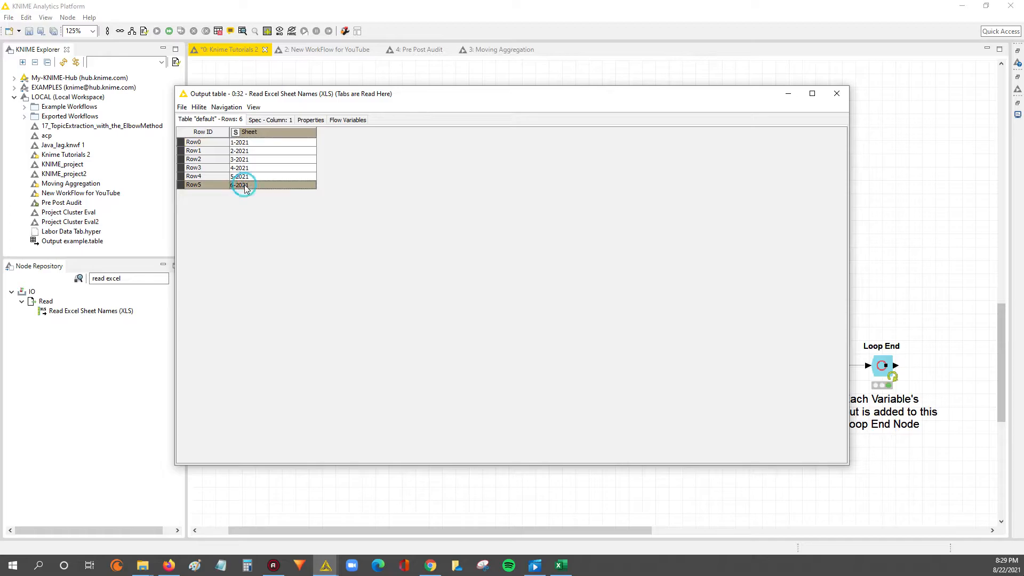
{"action": "left_click_drag", "start_coordinate": [848, 469], "coordinate": [389, 215]}
{"action": "left_click", "coordinate": [376, 95]}
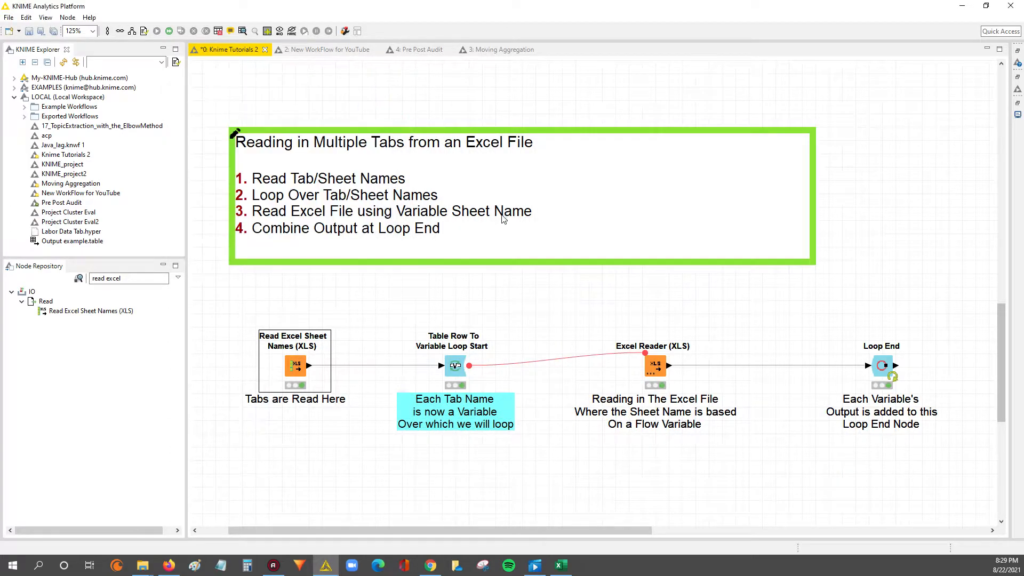
{"action": "left_click_drag", "start_coordinate": [569, 530], "coordinate": [582, 532]}
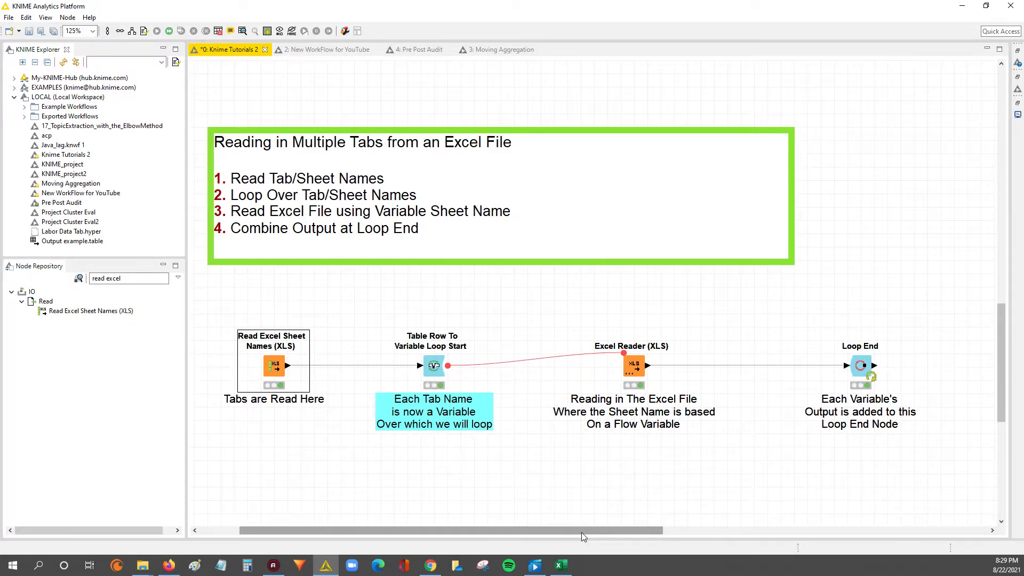
{"action": "right_click", "coordinate": [274, 366]}
{"action": "left_click", "coordinate": [350, 466]}
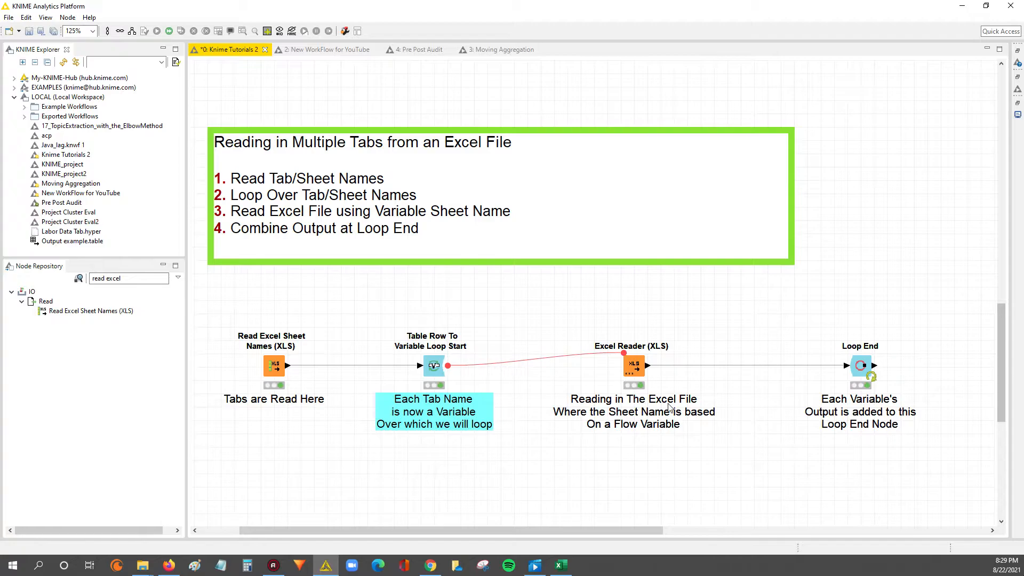
- Open the Excel Reader (XLS) node's settings and review the available sheets to read, keeping <first sheet with data> selected
{"action": "double_click", "coordinate": [634, 366]}
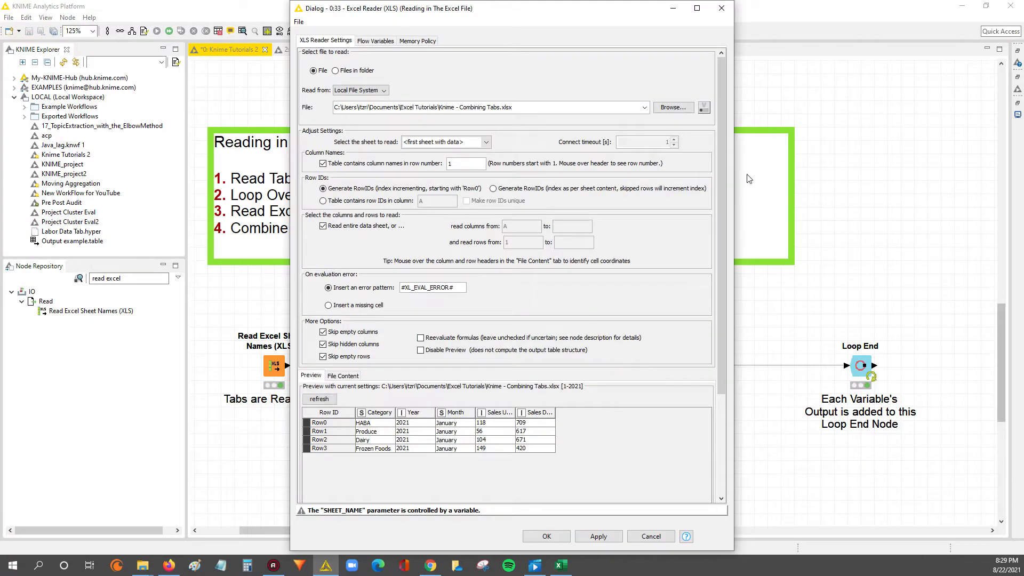
{"action": "left_click_drag", "start_coordinate": [595, 15], "coordinate": [411, 26]}
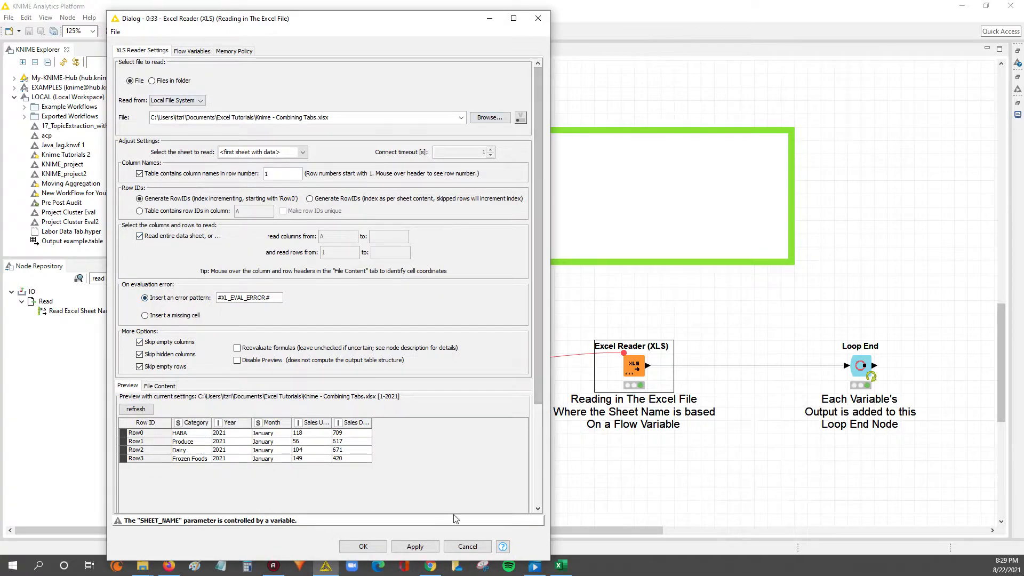
{"action": "left_click", "coordinate": [302, 154]}
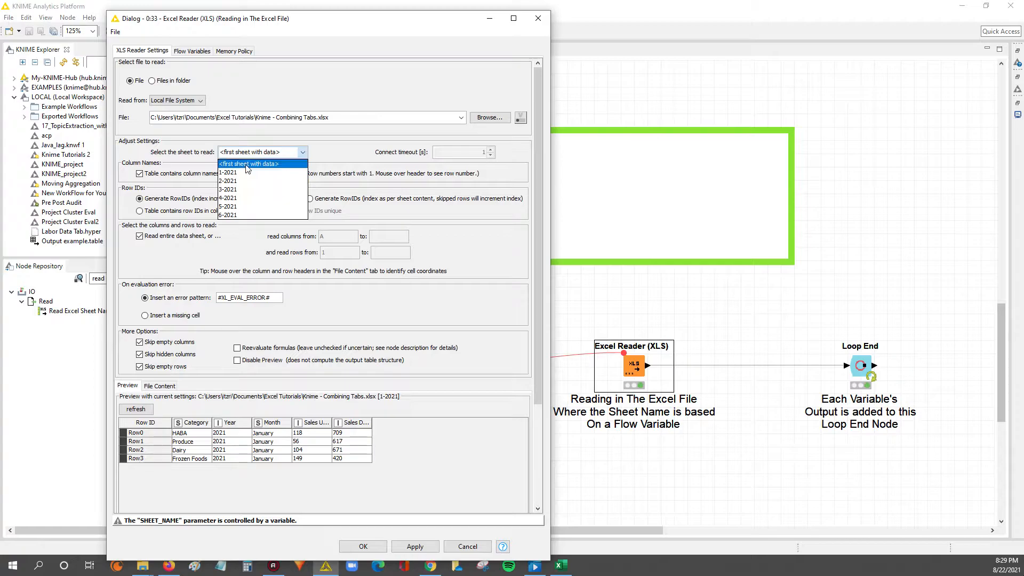
{"action": "left_click", "coordinate": [247, 164]}
{"action": "left_click", "coordinate": [302, 153]}
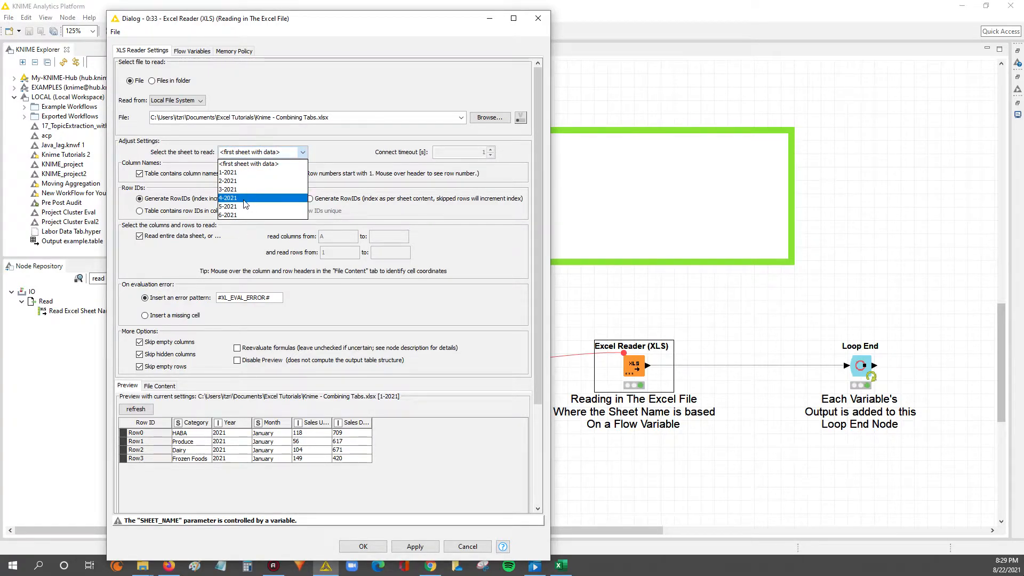
{"action": "left_click", "coordinate": [248, 164]}
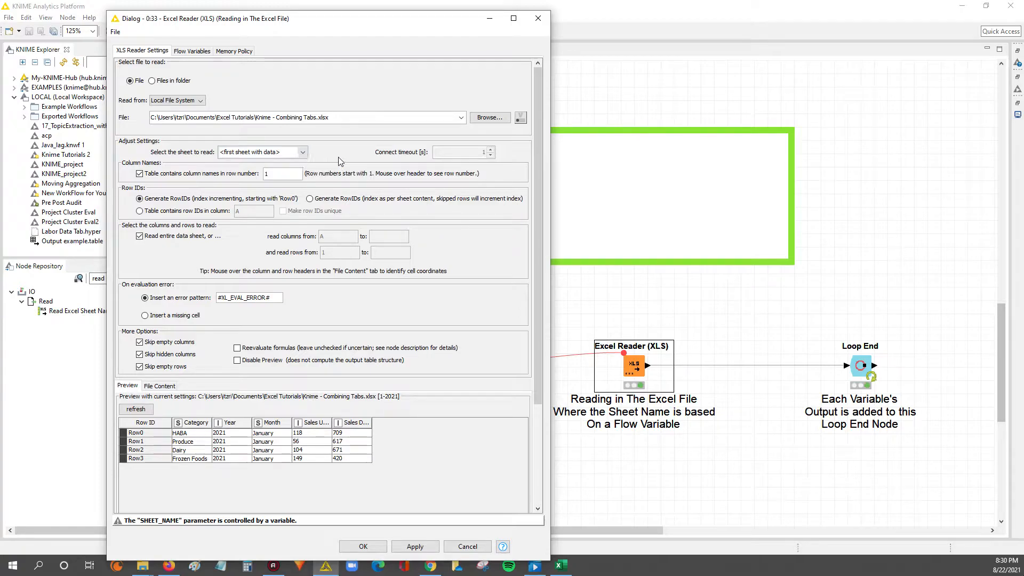
- Close the Excel Reader settings without changes and review the missing-value options of the Table Row To Variable Loop Start node
{"action": "left_click", "coordinate": [472, 548]}
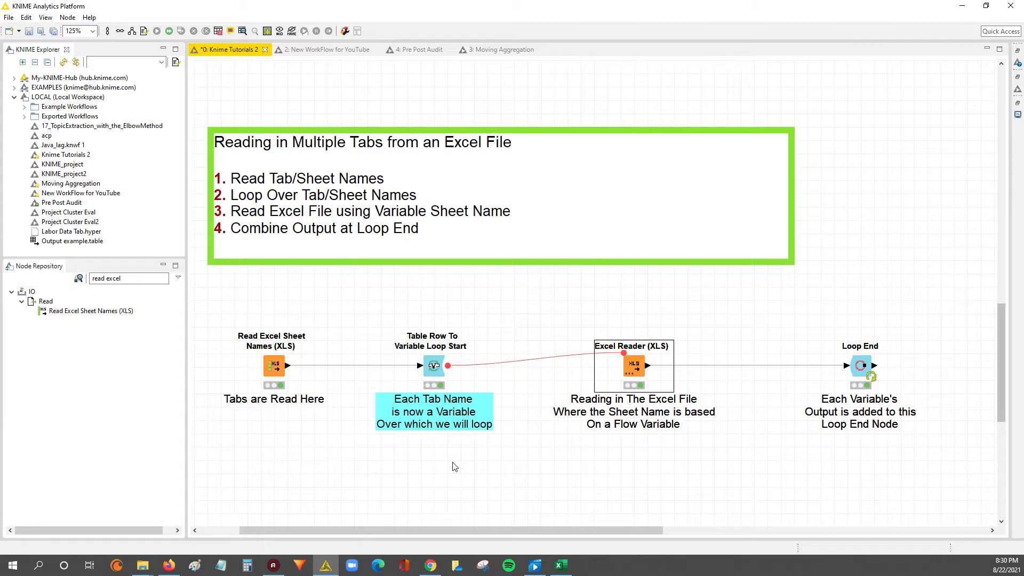
{"action": "left_click_drag", "start_coordinate": [354, 293], "coordinate": [530, 471]}
{"action": "left_click", "coordinate": [432, 365]}
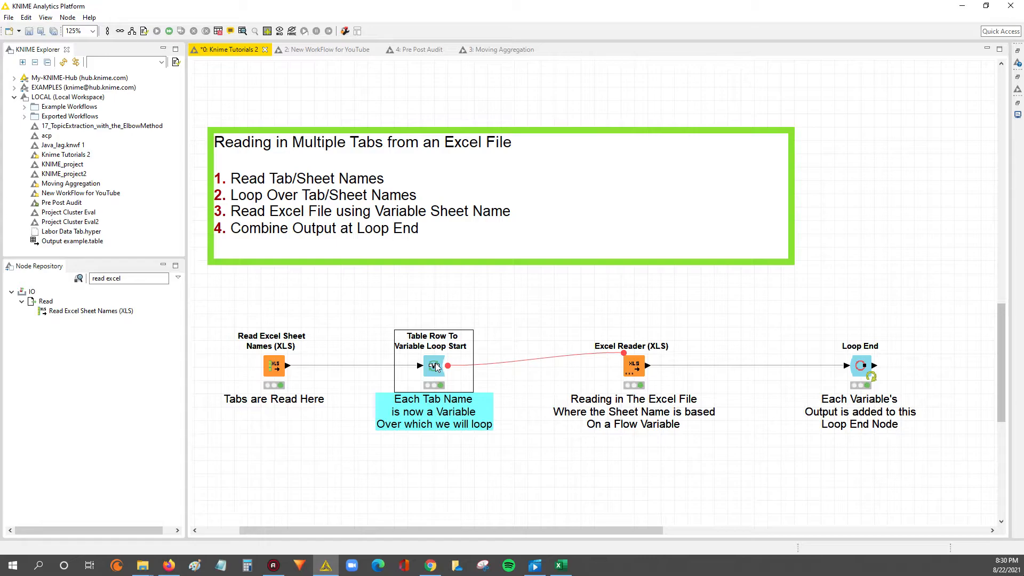
{"action": "double_click", "coordinate": [436, 367]}
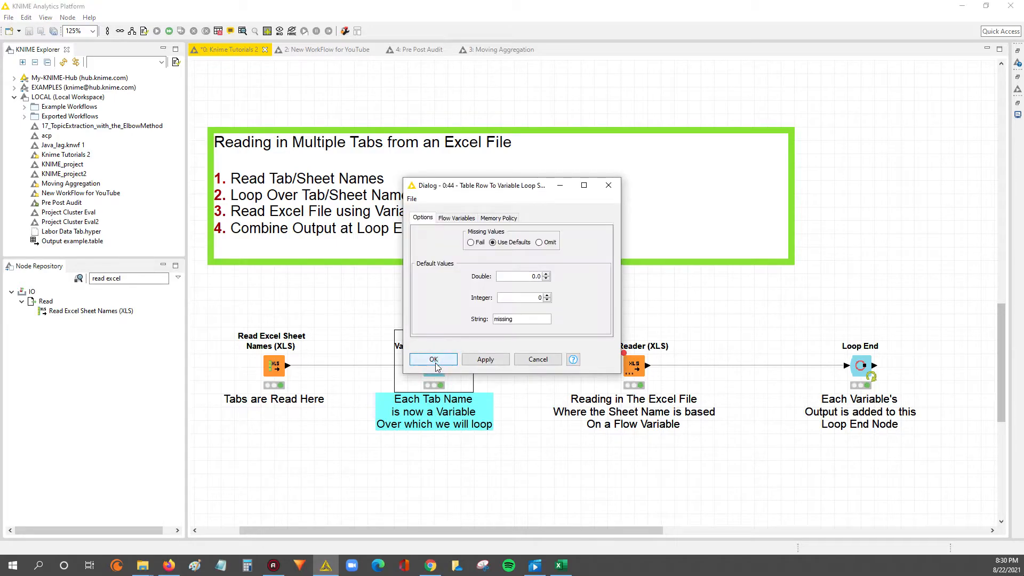
{"action": "left_click", "coordinate": [608, 185]}
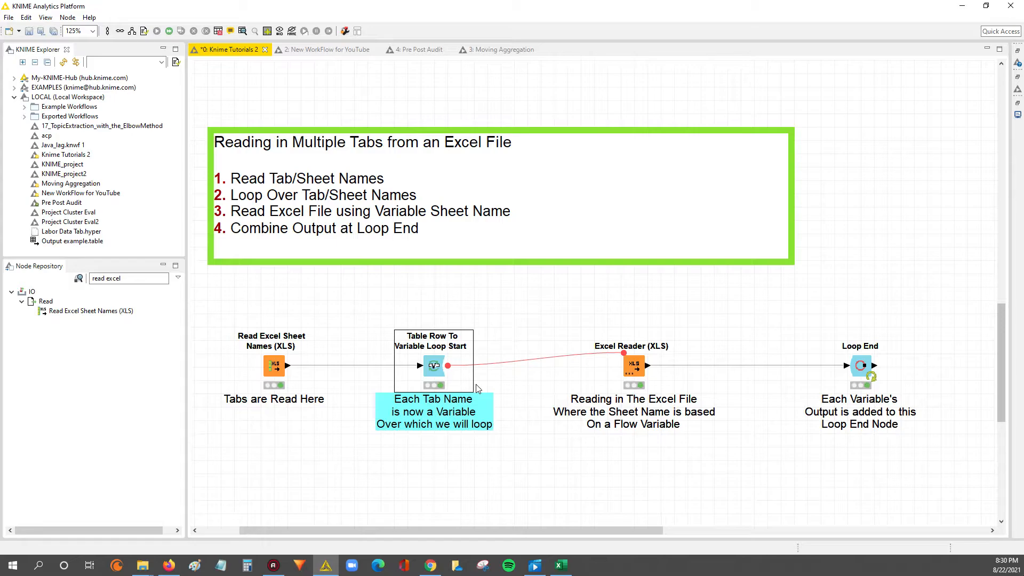
- Open the output table of the Read Excel Sheet Names (XLS) node and examine all rows of its Sheet column
{"action": "right_click", "coordinate": [276, 368]}
{"action": "left_click", "coordinate": [318, 361]}
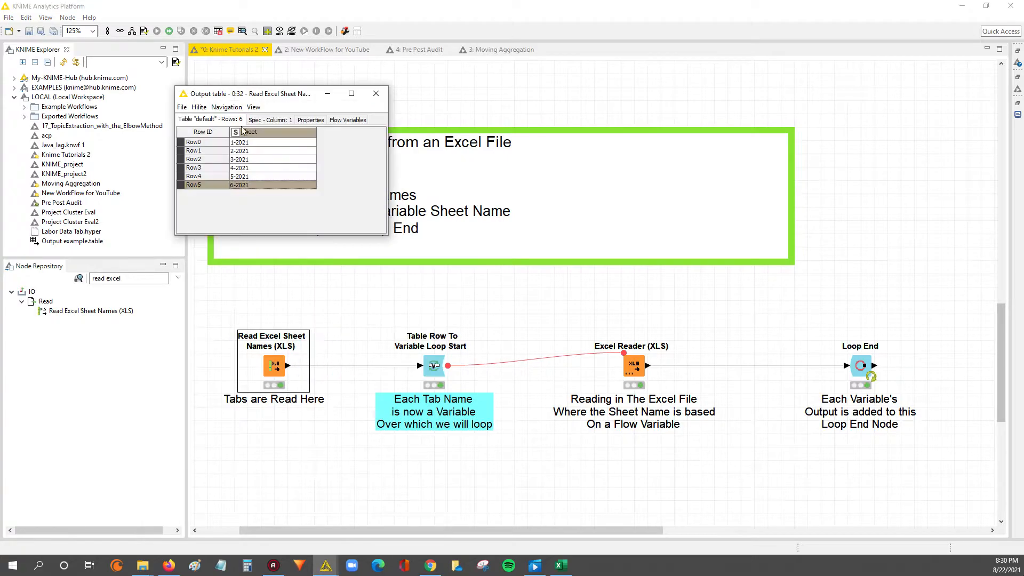
{"action": "left_click_drag", "start_coordinate": [255, 145], "coordinate": [264, 185]}
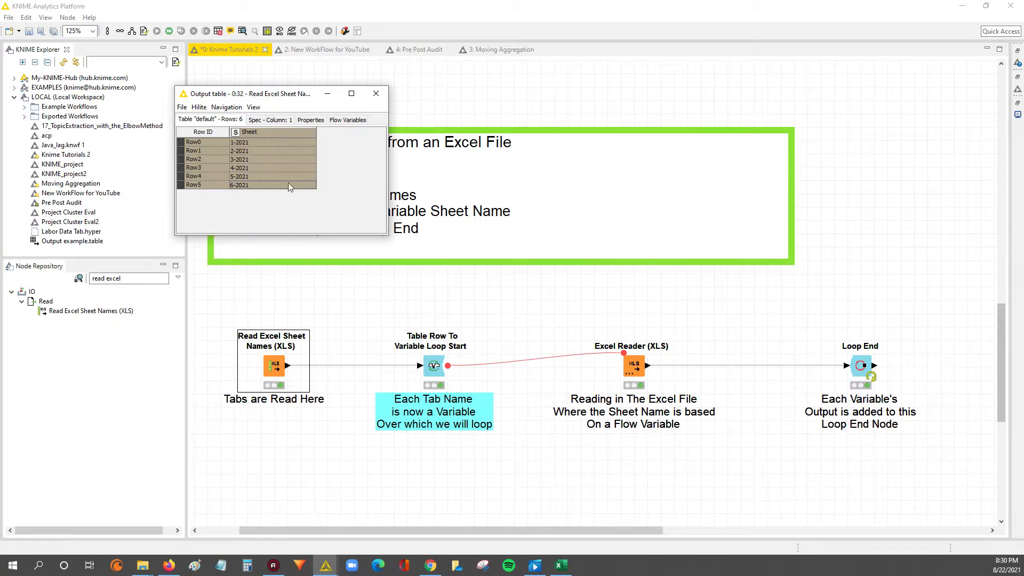
{"action": "left_click_drag", "start_coordinate": [263, 144], "coordinate": [269, 186]}
{"action": "left_click", "coordinate": [376, 94]}
- Select the loop start, Excel Reader and Read Excel Sheet Names nodes one after another to trace their connections
{"action": "left_click_drag", "start_coordinate": [395, 313], "coordinate": [487, 461]}
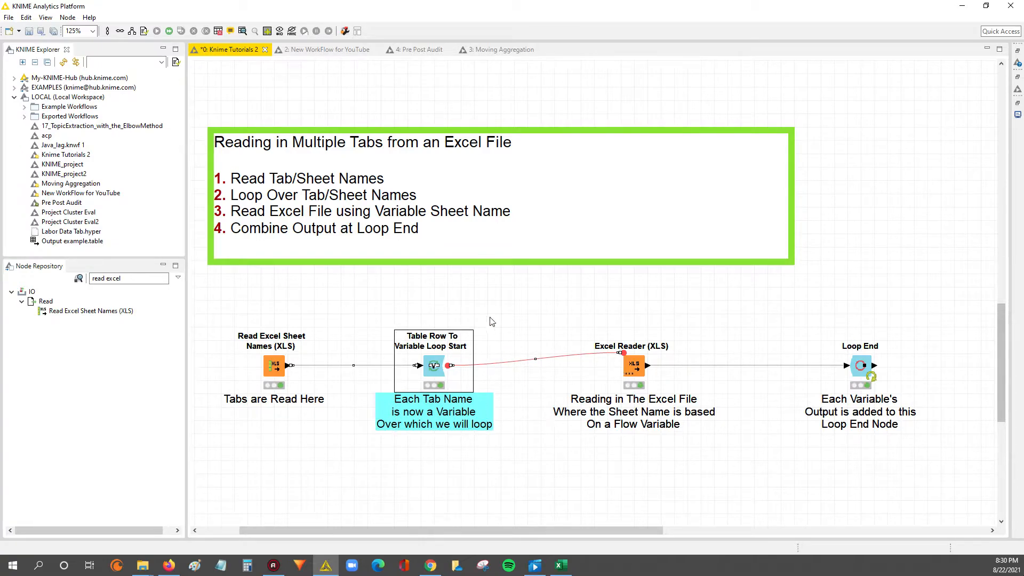
{"action": "left_click_drag", "start_coordinate": [490, 314], "coordinate": [752, 479]}
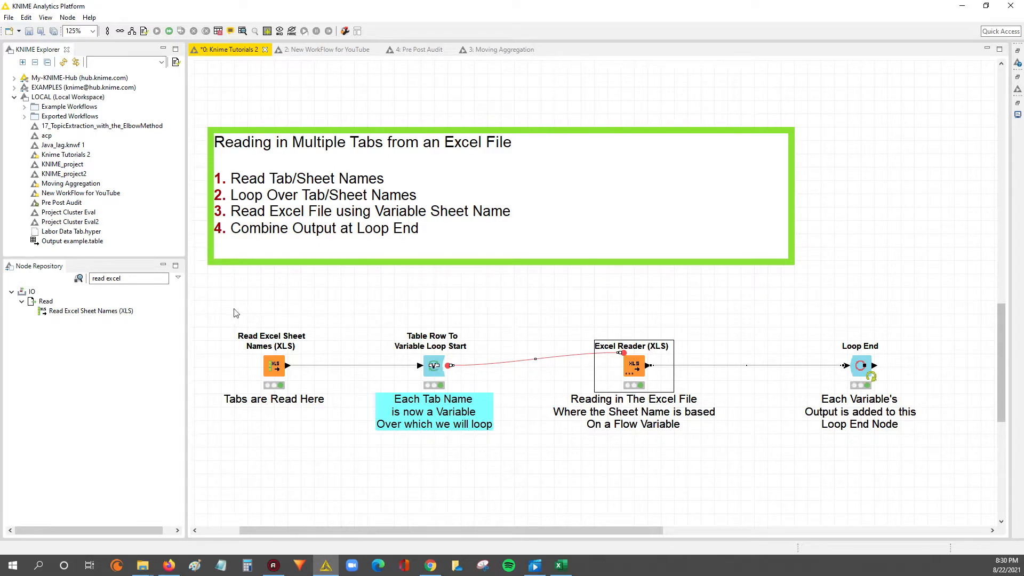
{"action": "left_click_drag", "start_coordinate": [202, 310], "coordinate": [348, 443]}
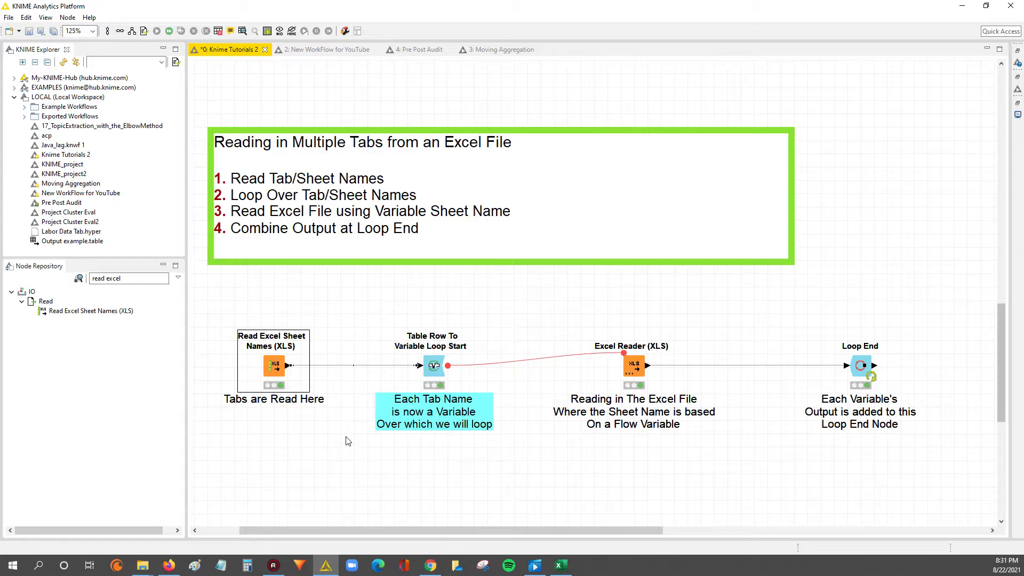
- Check the Table Row To Variable Loop Start settings, keeping Use Defaults for missing values, and recheck the sheet names feeding the loop
{"action": "double_click", "coordinate": [437, 364]}
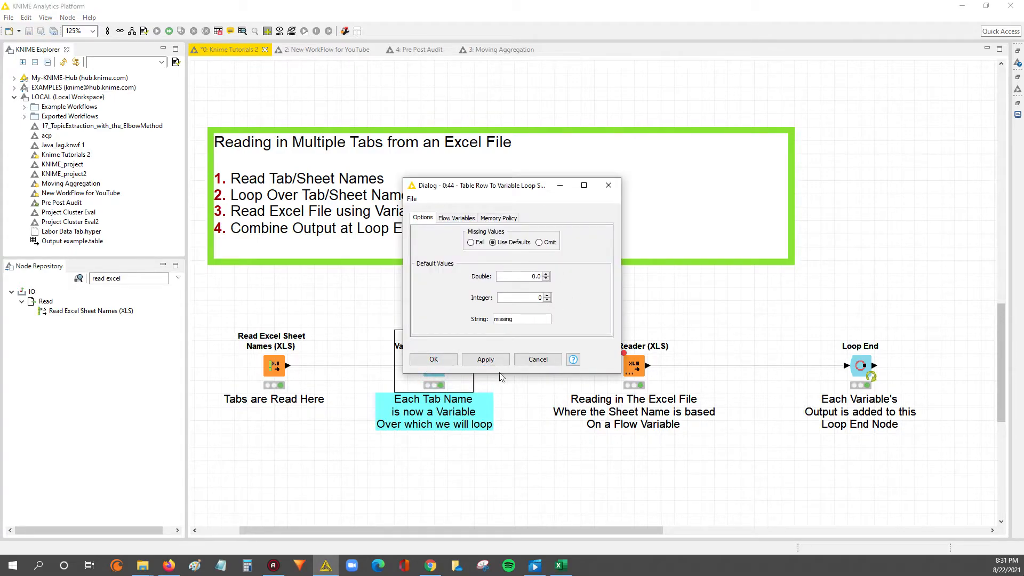
{"action": "left_click", "coordinate": [441, 362]}
{"action": "left_click", "coordinate": [598, 320]}
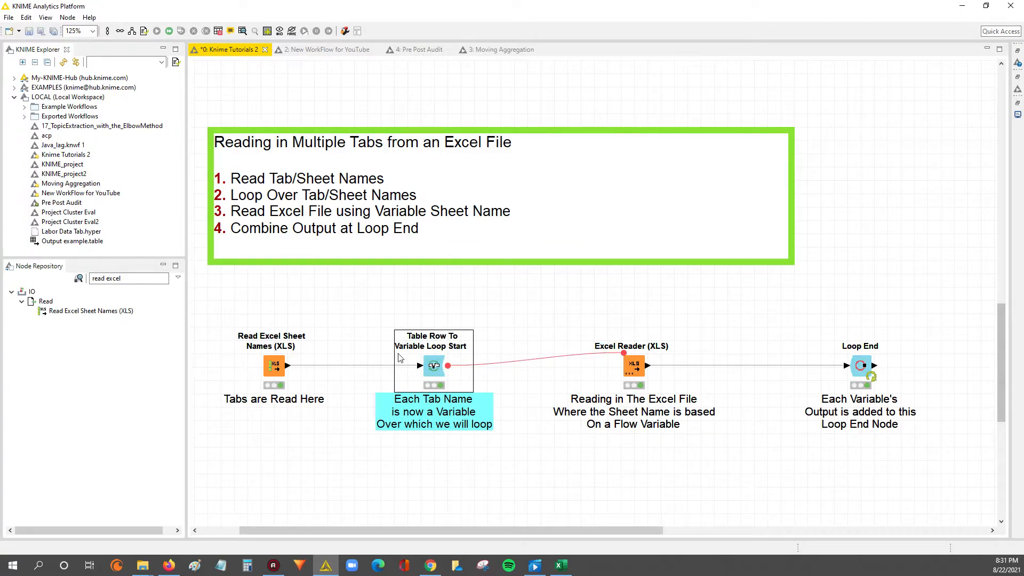
{"action": "right_click", "coordinate": [269, 371]}
{"action": "left_click", "coordinate": [301, 484]}
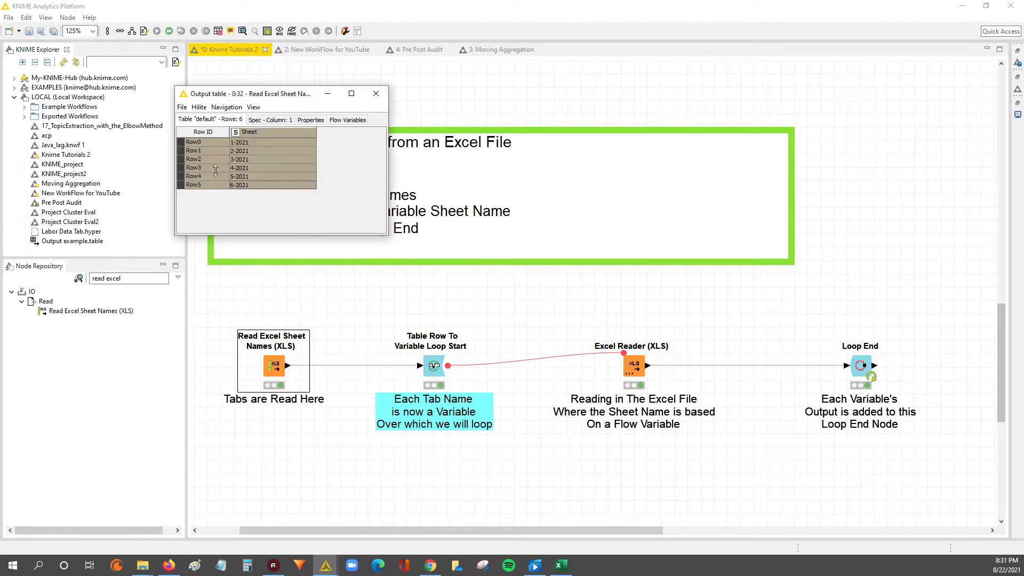
{"action": "left_click", "coordinate": [376, 94]}
- Open the Excel Reader (XLS) node's settings and review the selectable sheets, keeping <first sheet with data>
{"action": "left_click_drag", "start_coordinate": [540, 321], "coordinate": [729, 454]}
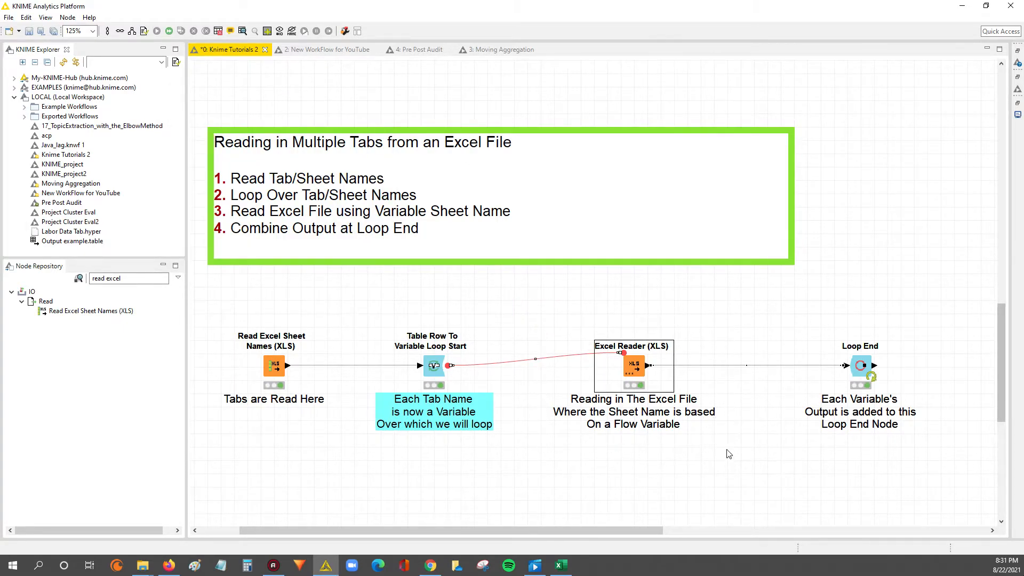
{"action": "left_click_drag", "start_coordinate": [540, 291], "coordinate": [738, 454]}
{"action": "double_click", "coordinate": [636, 366]}
{"action": "left_click_drag", "start_coordinate": [515, 9], "coordinate": [281, 19]}
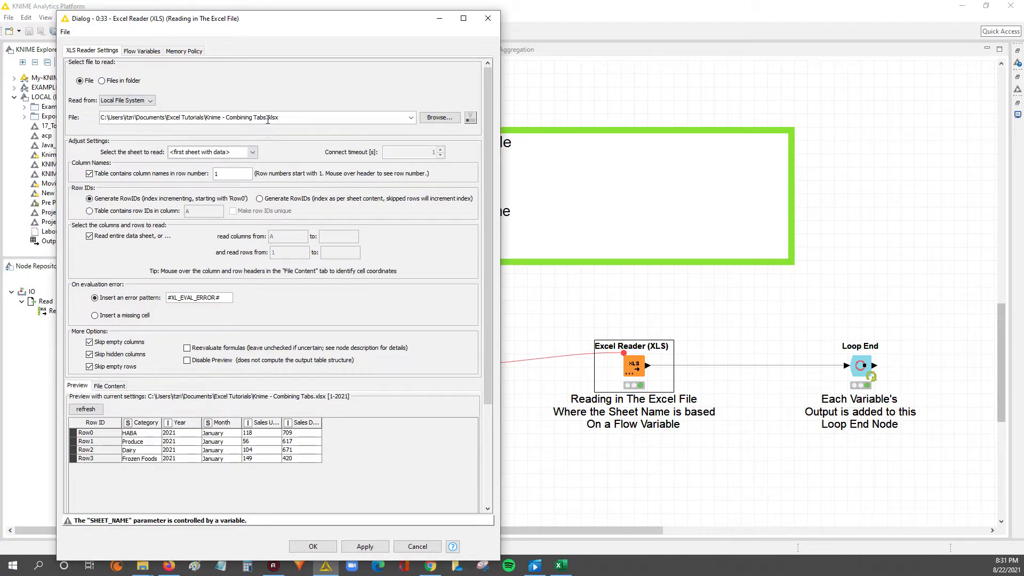
{"action": "left_click", "coordinate": [253, 152]}
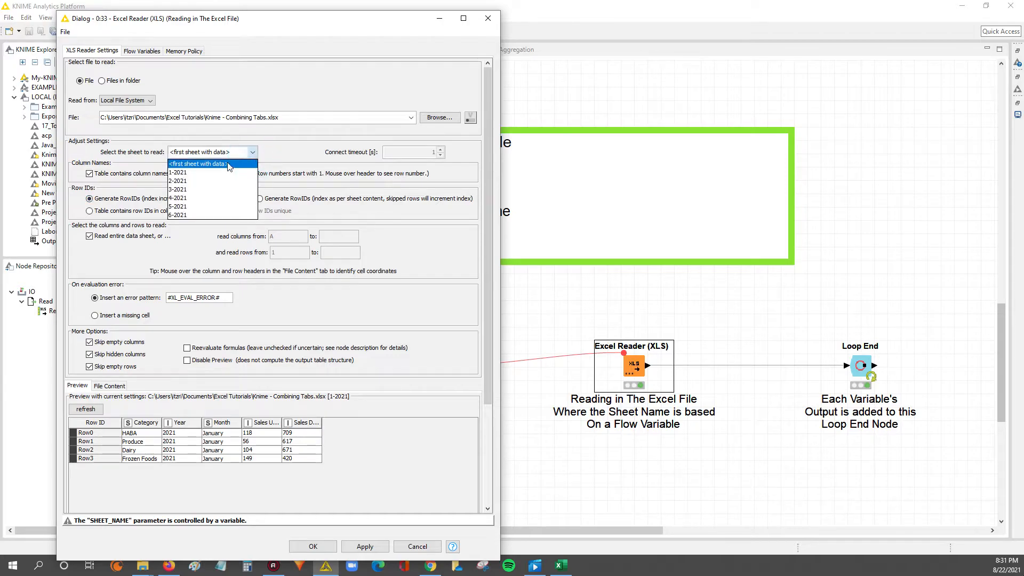
{"action": "left_click", "coordinate": [230, 166]}
{"action": "left_click", "coordinate": [253, 152]}
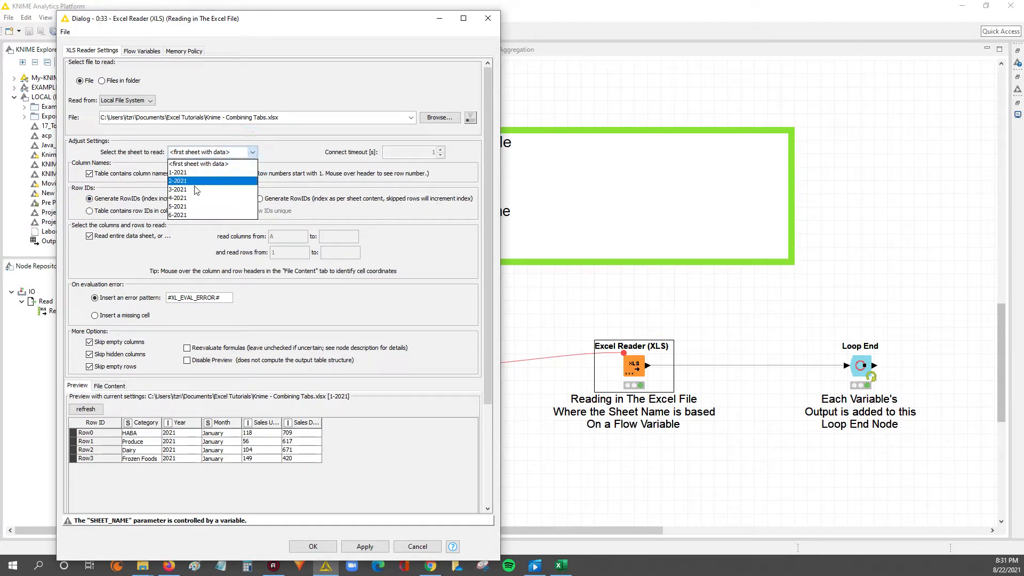
{"action": "left_click", "coordinate": [218, 163]}
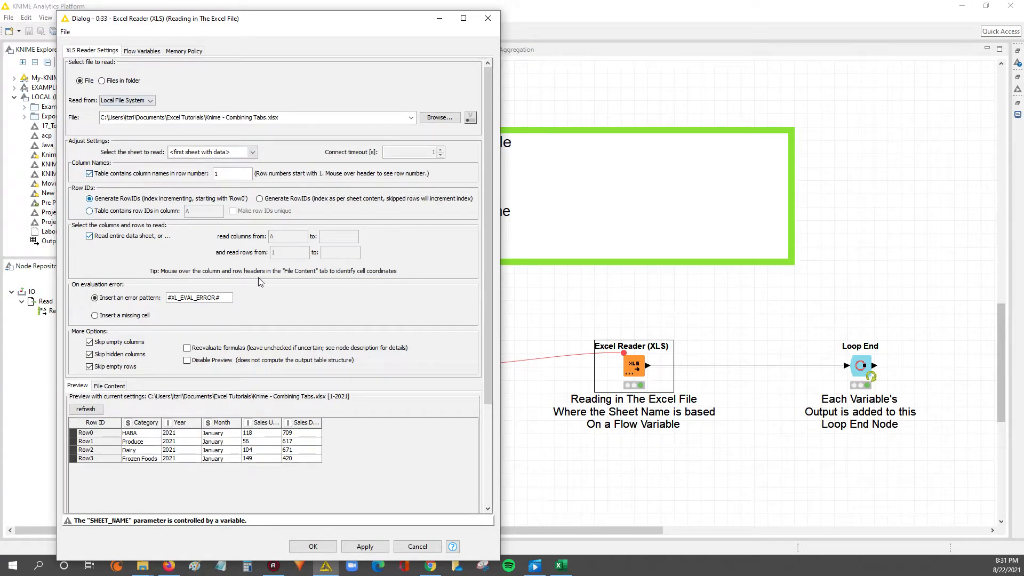
- Check the flow variable assigned to SHEET_NAME in the Excel Reader, keeping Sheet selected, and return to the reader settings
{"action": "left_click", "coordinate": [142, 52]}
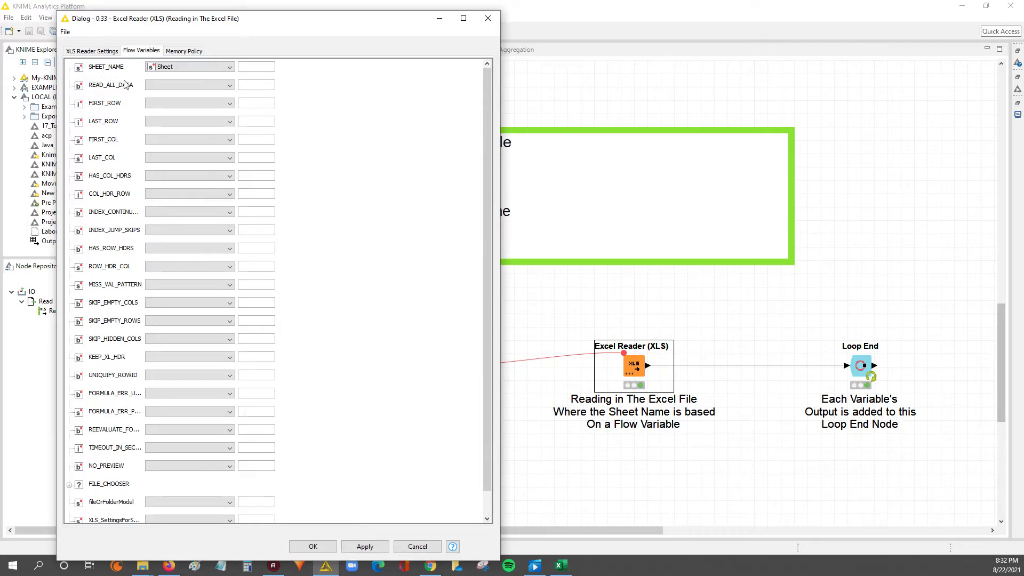
{"action": "left_click", "coordinate": [95, 52]}
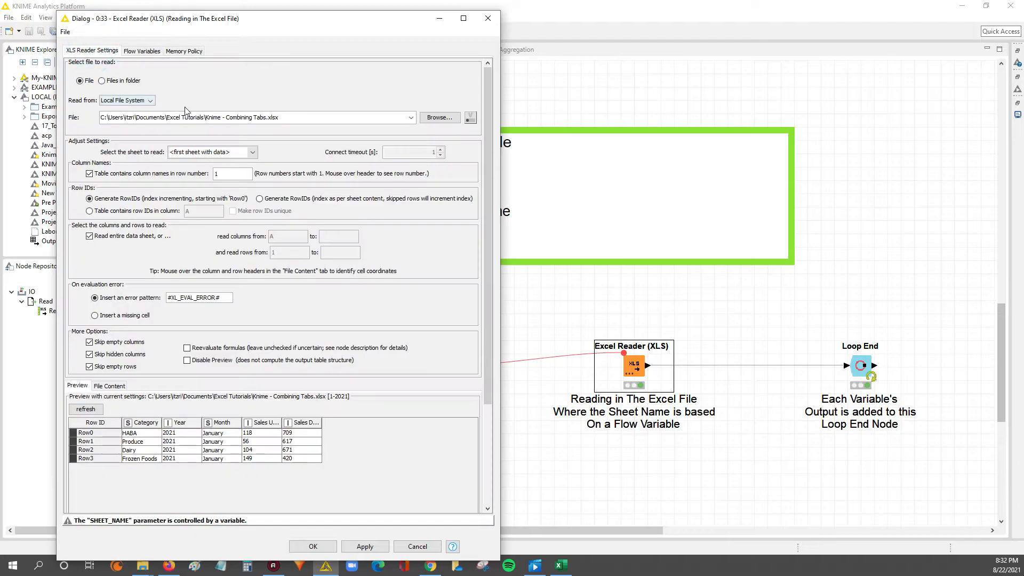
{"action": "left_click", "coordinate": [141, 51]}
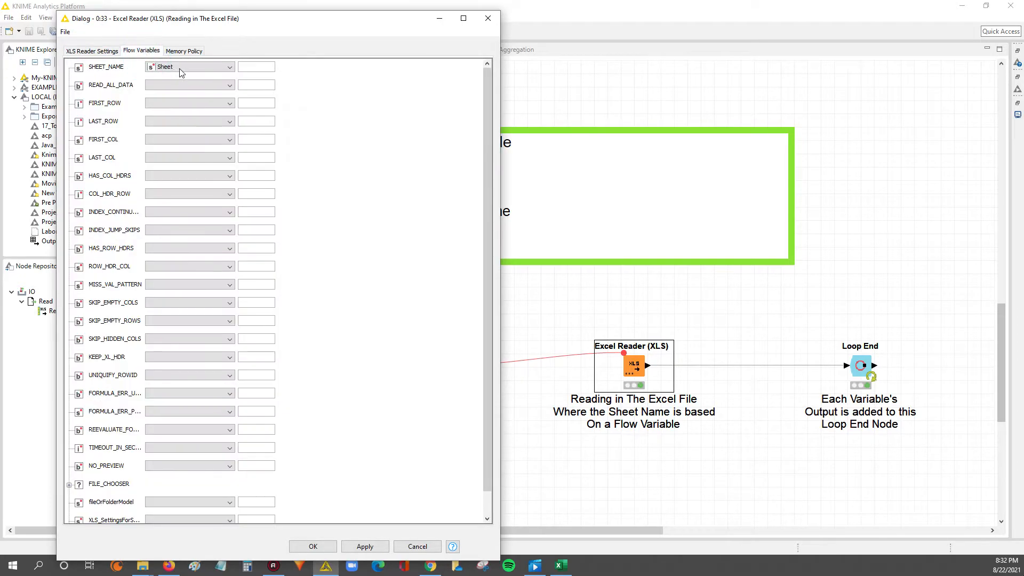
{"action": "left_click", "coordinate": [179, 67]}
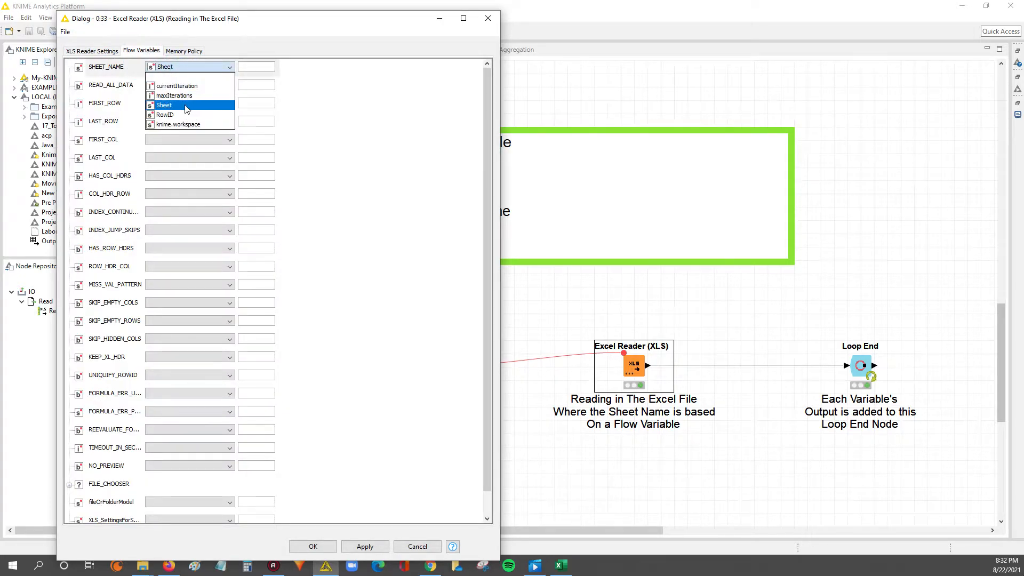
{"action": "left_click", "coordinate": [168, 110]}
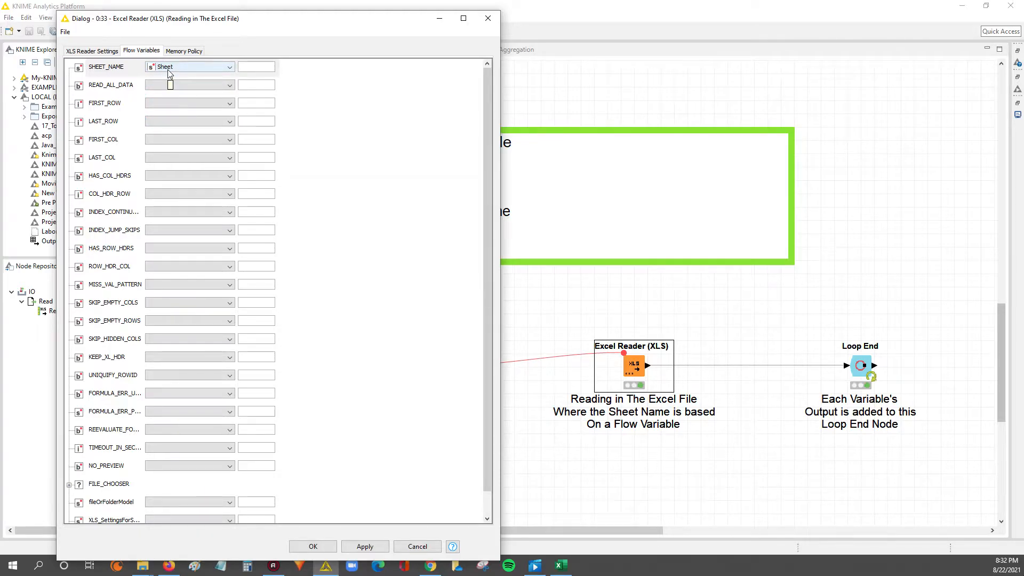
{"action": "left_click", "coordinate": [91, 50]}
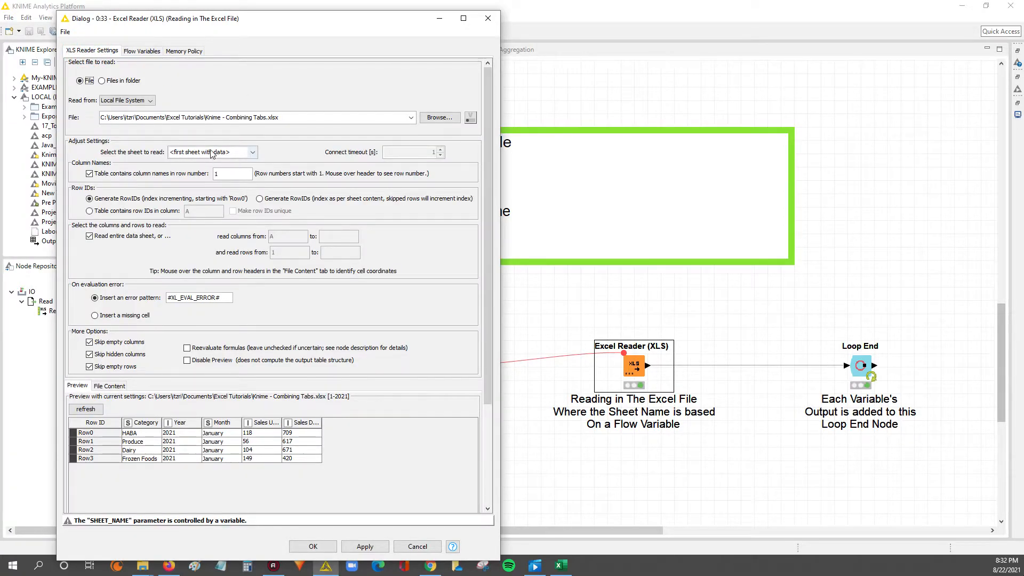
- Move the Excel Reader settings window aside to view the loop start node, bring it back and review the sheet choices
{"action": "left_click_drag", "start_coordinate": [211, 18], "coordinate": [501, 410]}
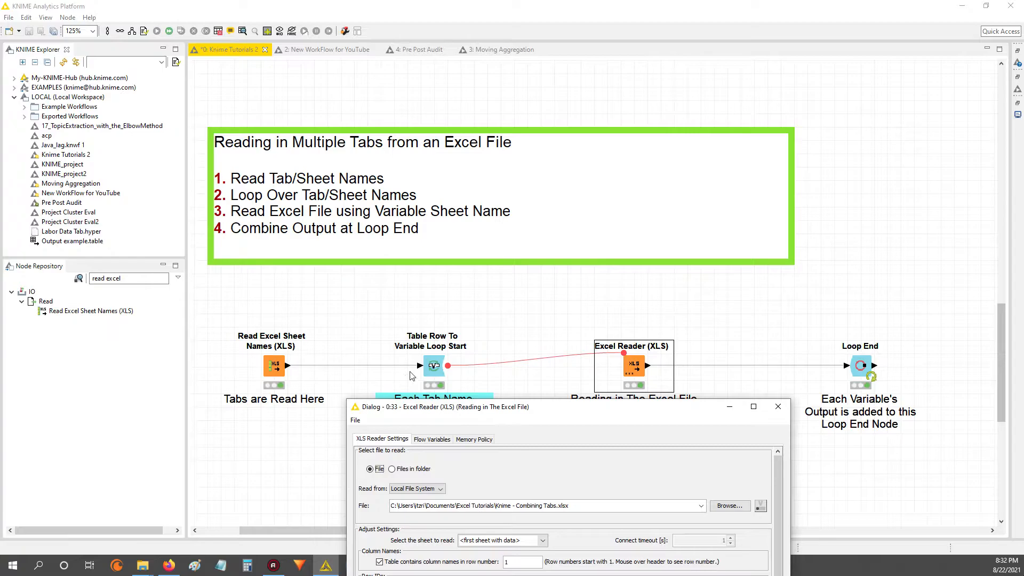
{"action": "left_click_drag", "start_coordinate": [516, 415], "coordinate": [239, 19]}
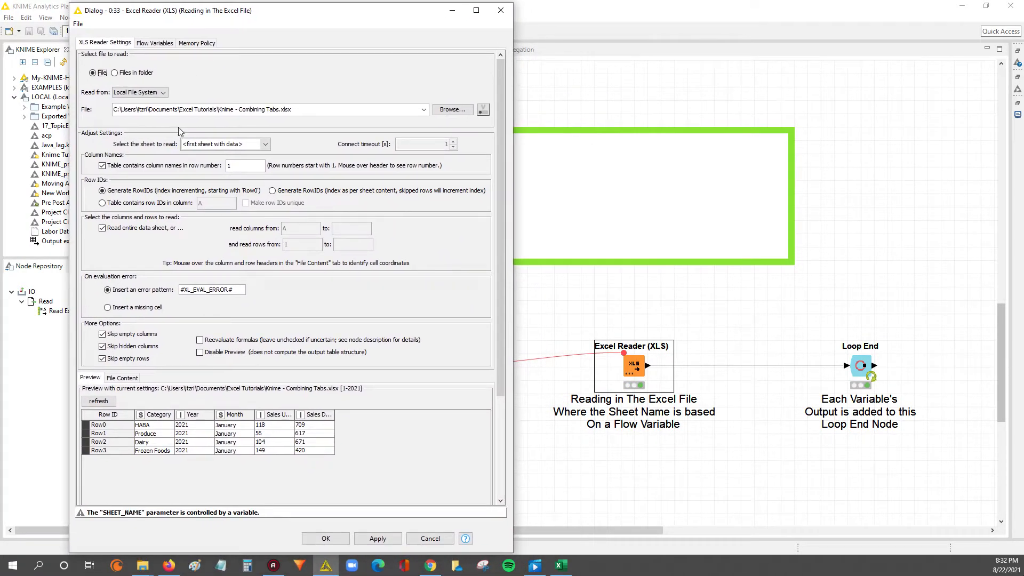
{"action": "left_click", "coordinate": [223, 145]}
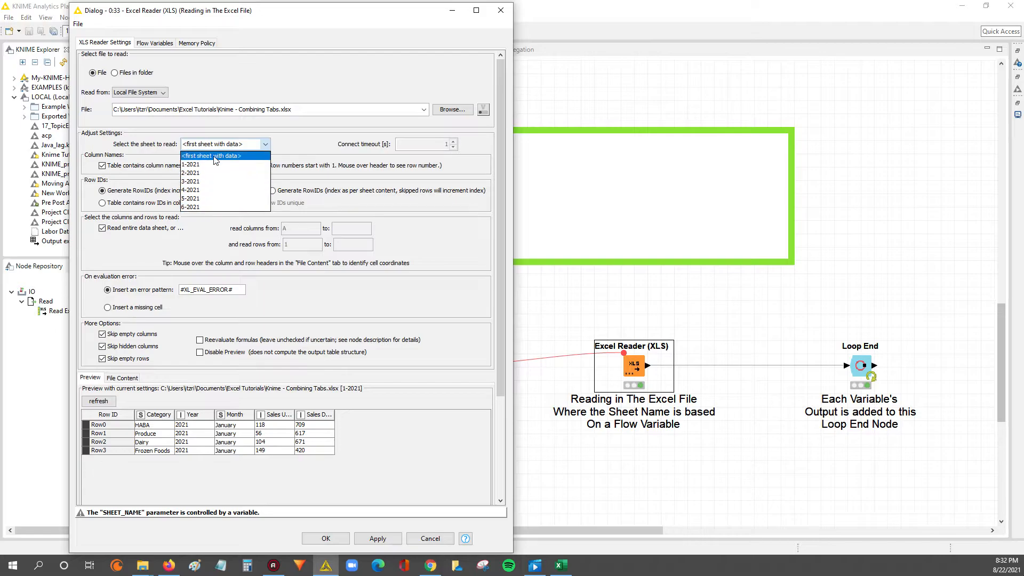
{"action": "left_click", "coordinate": [216, 60]}
- Compare the SHEET_NAME flow variable assignment with the Excel Reader's sheet selection, keeping <first sheet with data>
{"action": "left_click", "coordinate": [163, 43]}
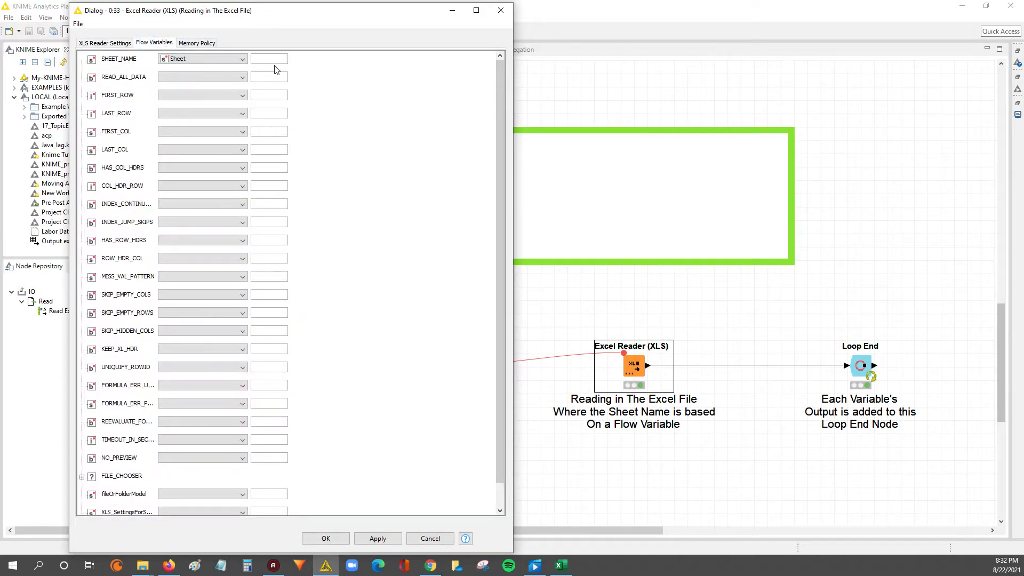
{"action": "left_click", "coordinate": [102, 44]}
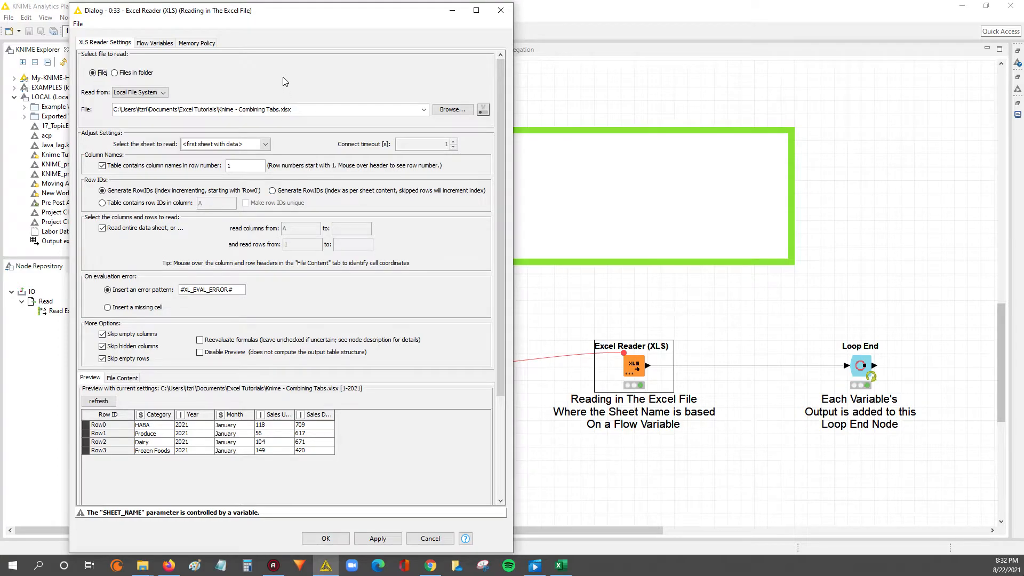
{"action": "left_click", "coordinate": [212, 145]}
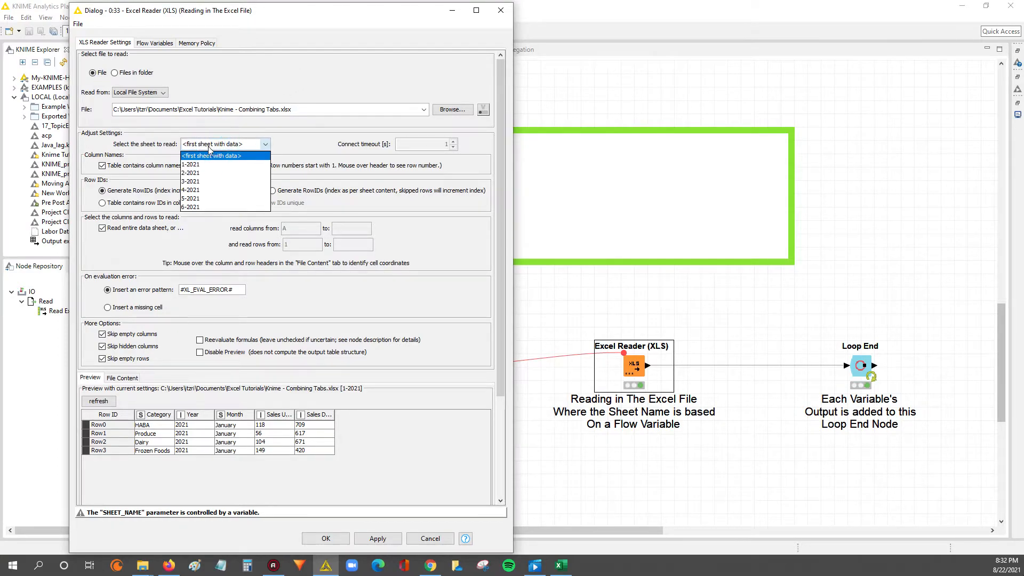
{"action": "left_click", "coordinate": [212, 156]}
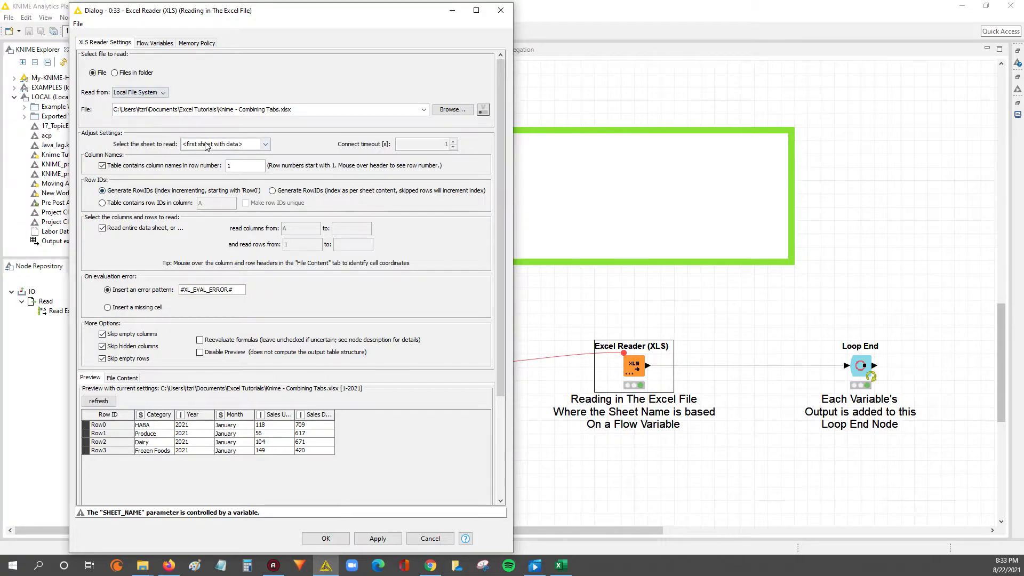
{"action": "left_click", "coordinate": [153, 44]}
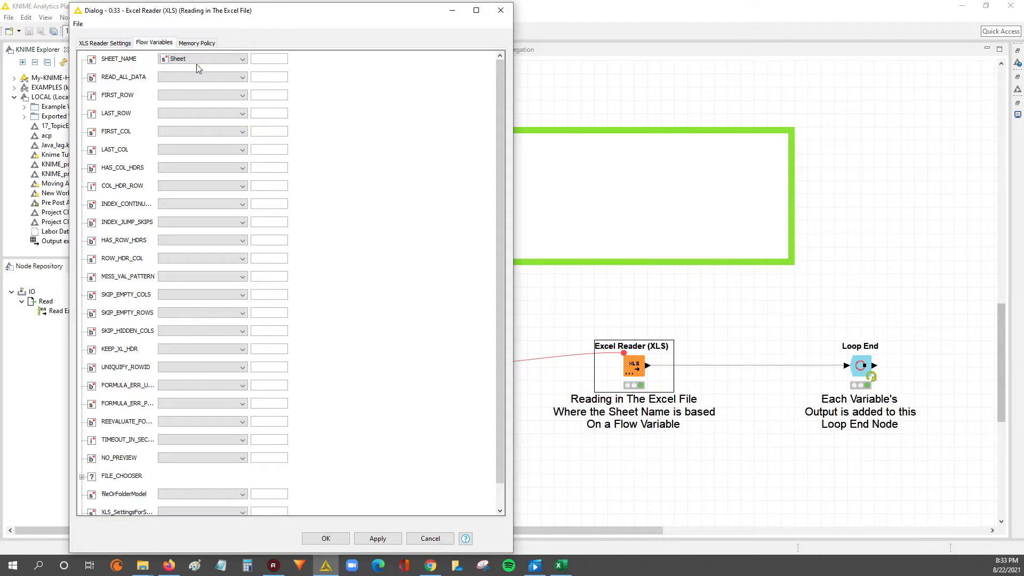
{"action": "left_click", "coordinate": [105, 43]}
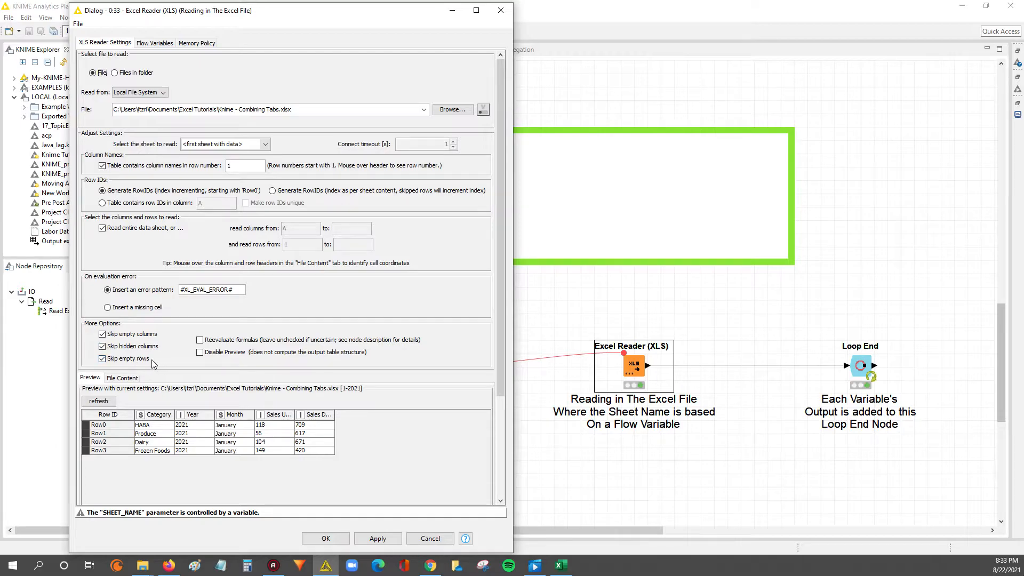
- Examine the Category through Sales columns for every row in the Excel Reader's data preview
{"action": "left_click_drag", "start_coordinate": [154, 425], "coordinate": [329, 452]}
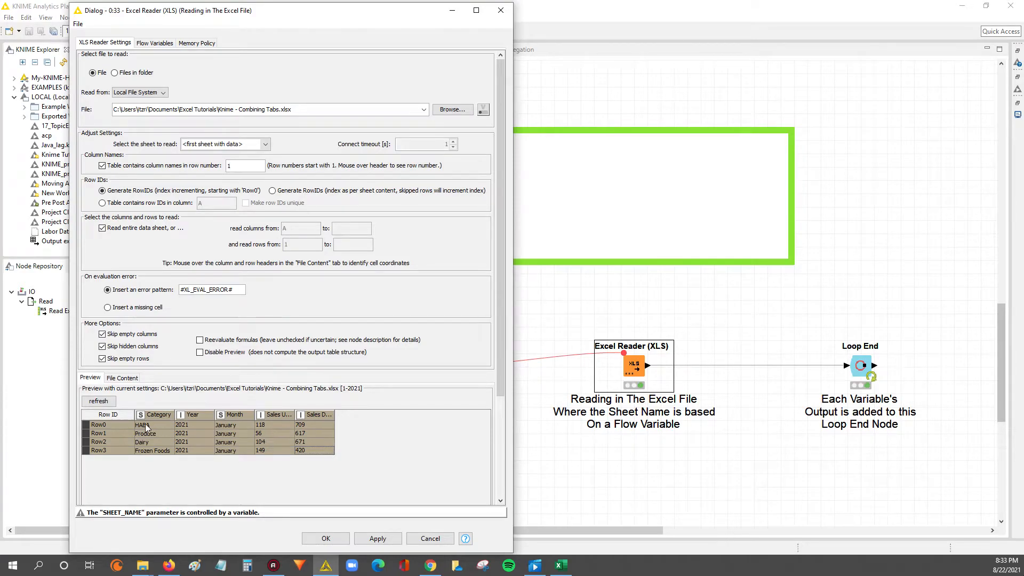
{"action": "left_click_drag", "start_coordinate": [145, 427], "coordinate": [324, 449]}
{"action": "left_click_drag", "start_coordinate": [150, 425], "coordinate": [323, 452]}
- Apply the Excel Reader configuration with <first sheet with data> kept and close its settings
{"action": "left_click", "coordinate": [379, 536]}
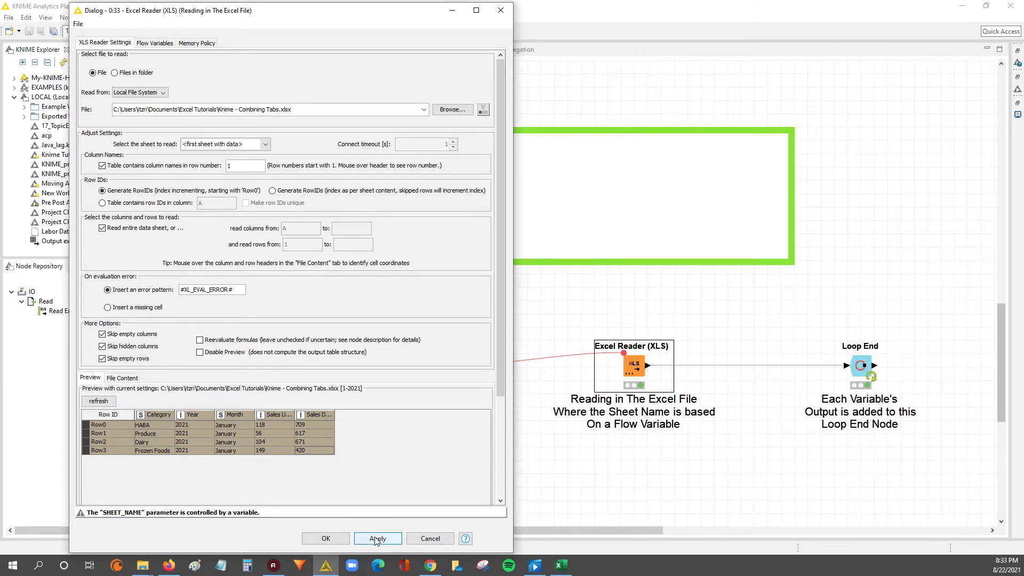
{"action": "key", "text": "Return"}
{"action": "left_click", "coordinate": [327, 538]}
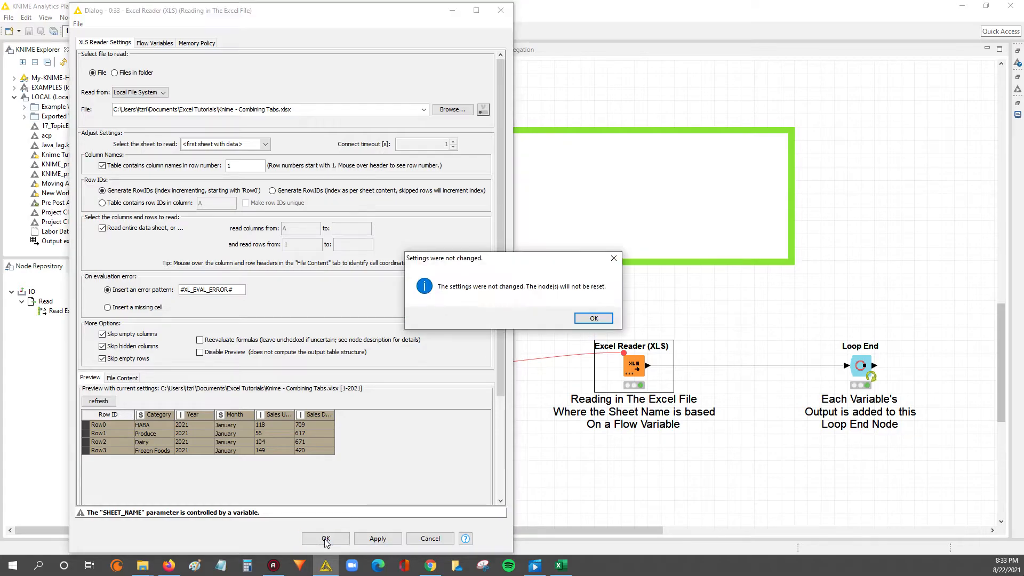
{"action": "left_click", "coordinate": [584, 322]}
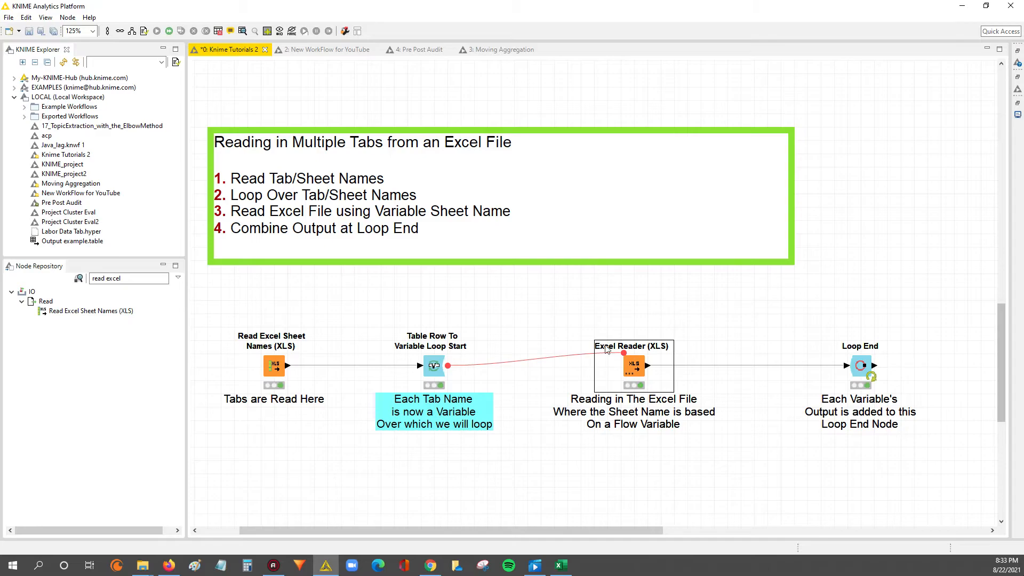
- Single out the Loop End node, where each loop iteration's output is collected
{"action": "left_click_drag", "start_coordinate": [774, 322], "coordinate": [928, 470]}
{"action": "left_click_drag", "start_coordinate": [761, 324], "coordinate": [943, 472]}
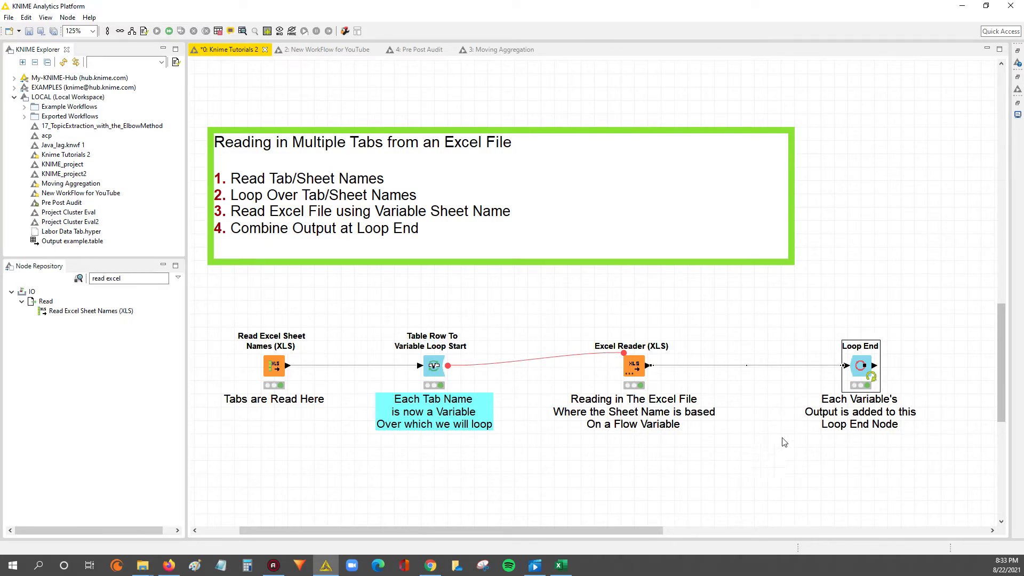
{"action": "left_click_drag", "start_coordinate": [805, 318], "coordinate": [942, 459]}
{"action": "left_click", "coordinate": [781, 315]}
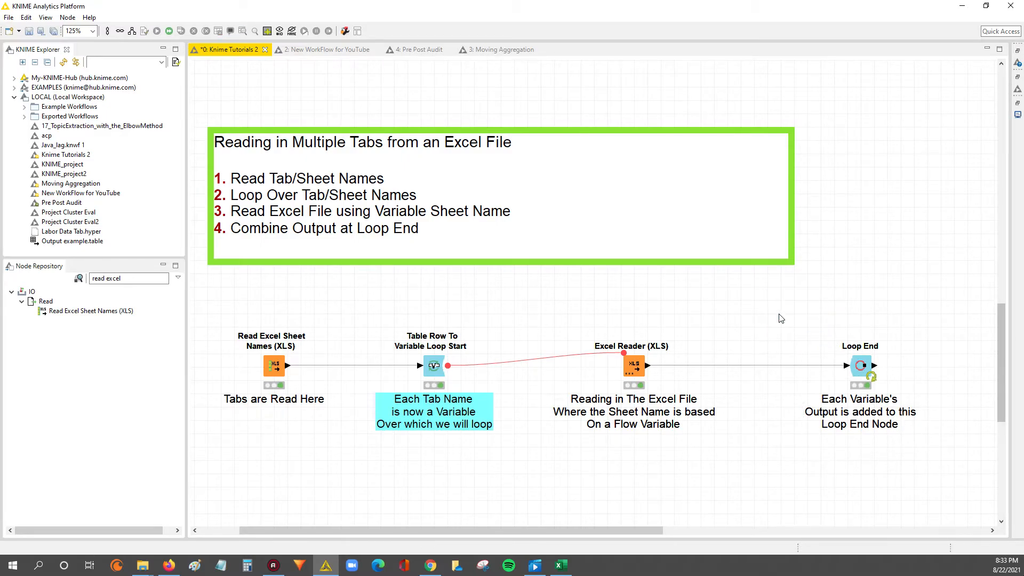
{"action": "left_click", "coordinate": [865, 373]}
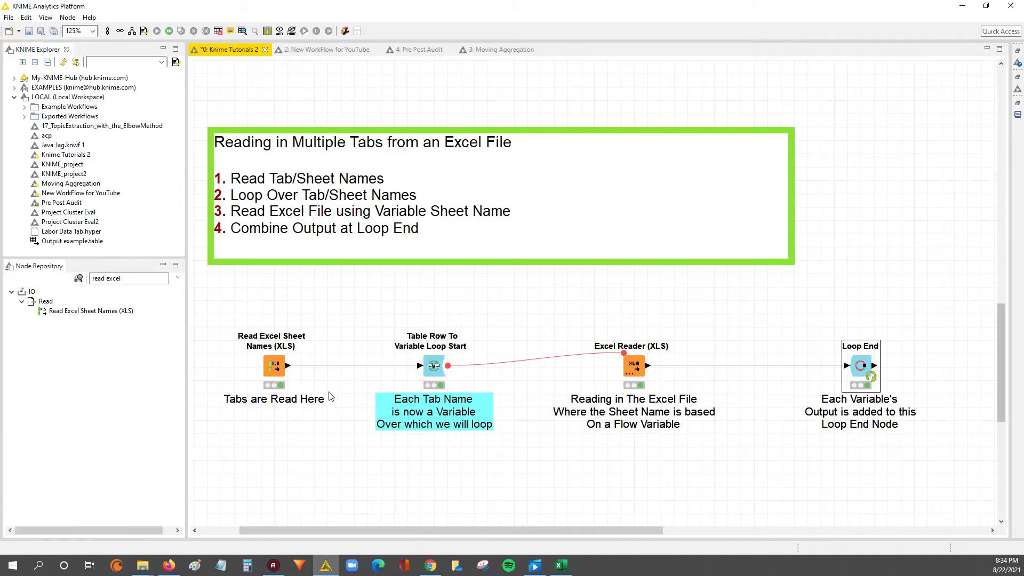
- View the output table of the Read Excel Sheet Names node to check the listed sheet names, and close it
{"action": "left_click_drag", "start_coordinate": [231, 293], "coordinate": [322, 442]}
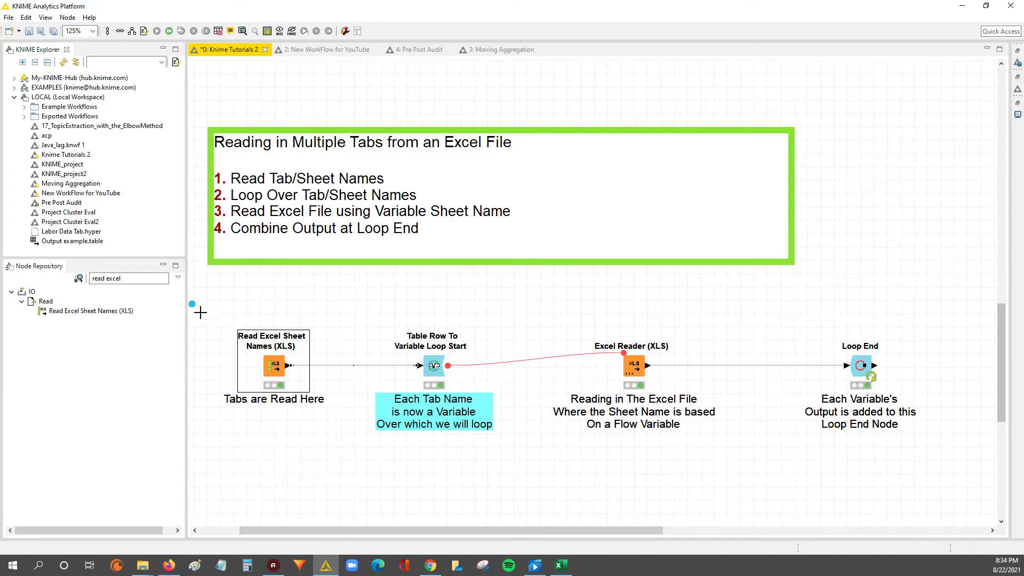
{"action": "right_click", "coordinate": [278, 366]}
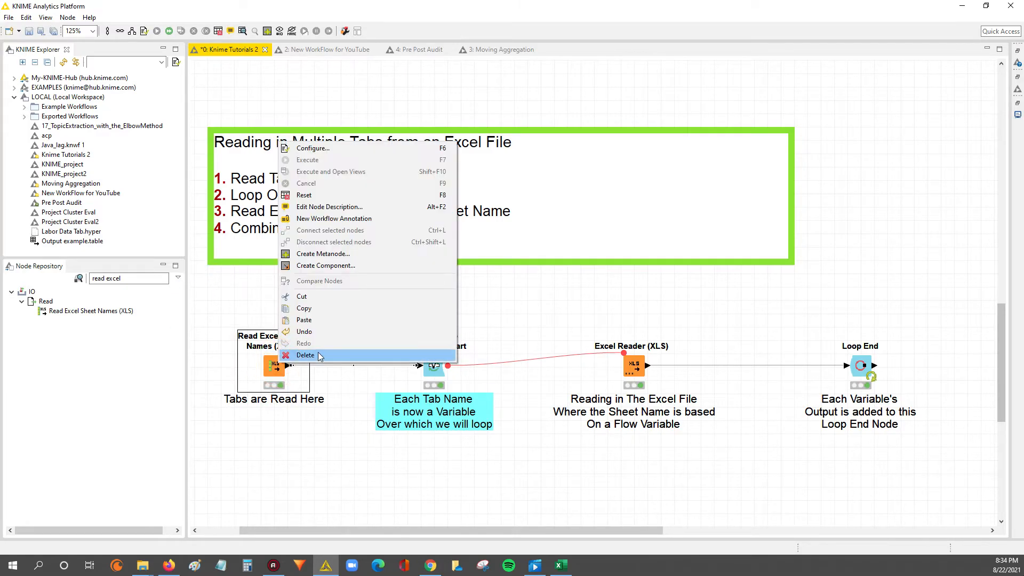
{"action": "left_click", "coordinate": [302, 437]}
{"action": "right_click", "coordinate": [275, 366]}
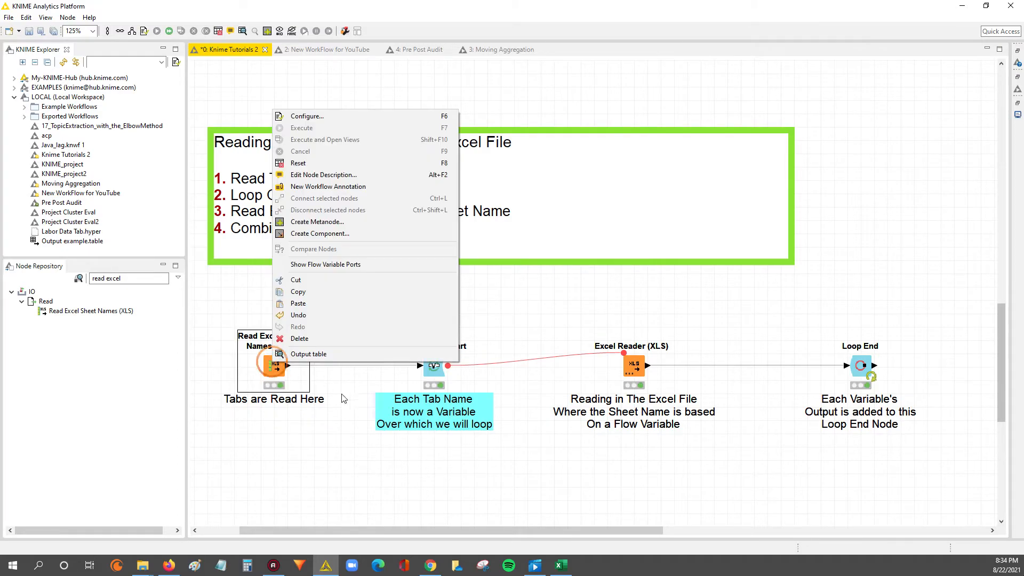
{"action": "left_click", "coordinate": [330, 354]}
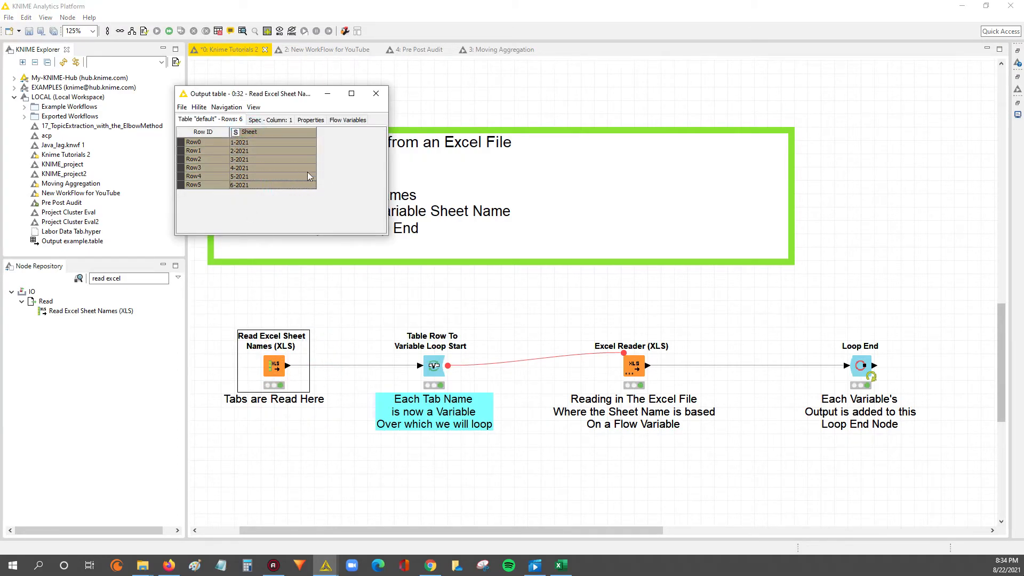
{"action": "left_click", "coordinate": [376, 94]}
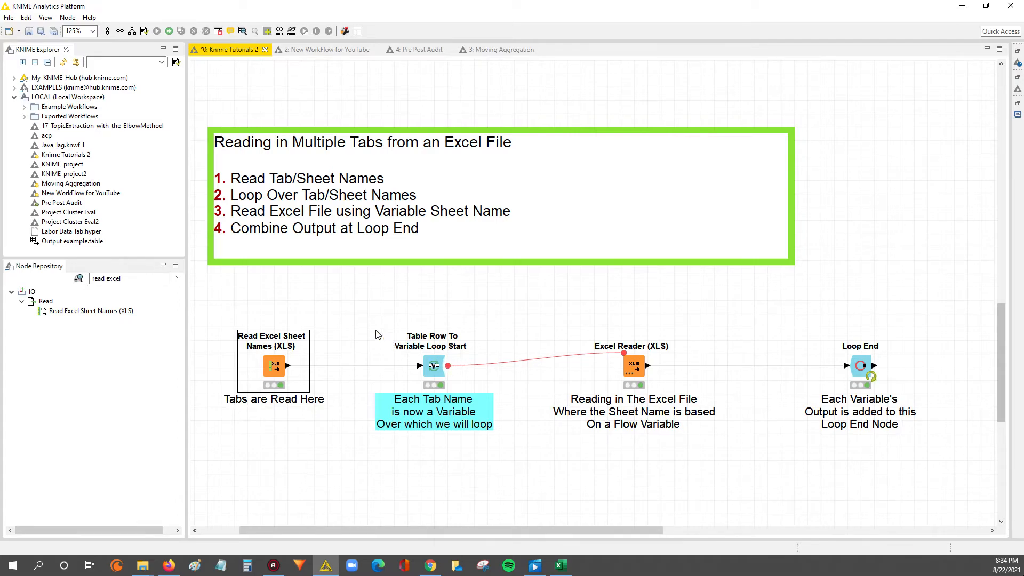
- Trace the workflow from the sheet names and loop start nodes through the Excel Reader to the Loop End
{"action": "left_click", "coordinate": [435, 365]}
{"action": "left_click", "coordinate": [272, 371]}
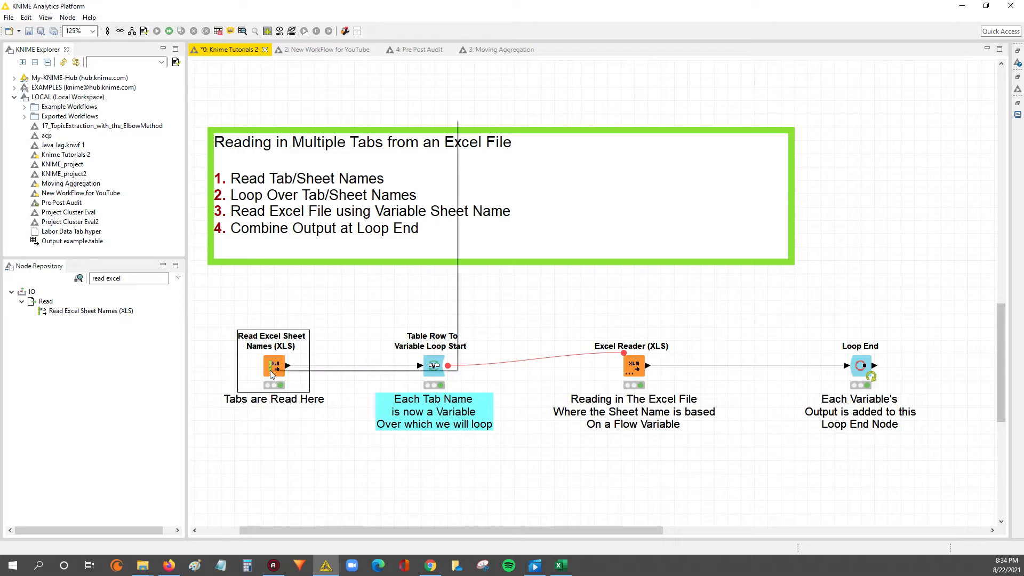
{"action": "right_click", "coordinate": [272, 372]}
{"action": "left_click", "coordinate": [379, 451]}
{"action": "left_click_drag", "start_coordinate": [592, 304], "coordinate": [723, 489]}
{"action": "left_click_drag", "start_coordinate": [815, 332], "coordinate": [920, 470]}
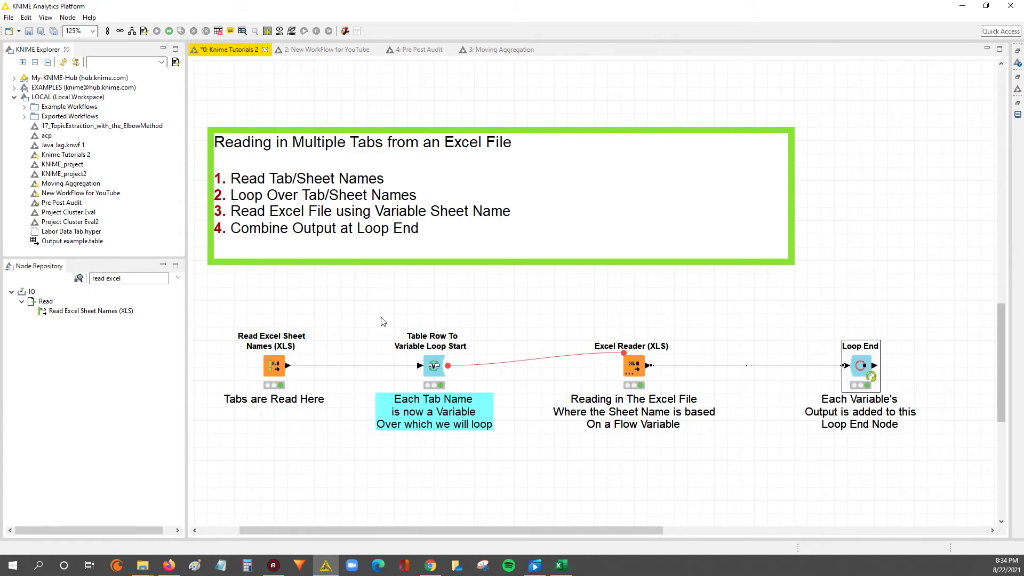
{"action": "left_click_drag", "start_coordinate": [592, 314], "coordinate": [660, 341]}
{"action": "left_click_drag", "start_coordinate": [846, 314], "coordinate": [947, 459]}
- Reopen the Read Excel Sheet Names output table, go through its Sheet rows one after another, and close it
{"action": "left_click", "coordinate": [275, 366]}
{"action": "right_click", "coordinate": [276, 365]}
{"action": "left_click", "coordinate": [323, 373]}
{"action": "left_click_drag", "start_coordinate": [252, 141], "coordinate": [263, 171]}
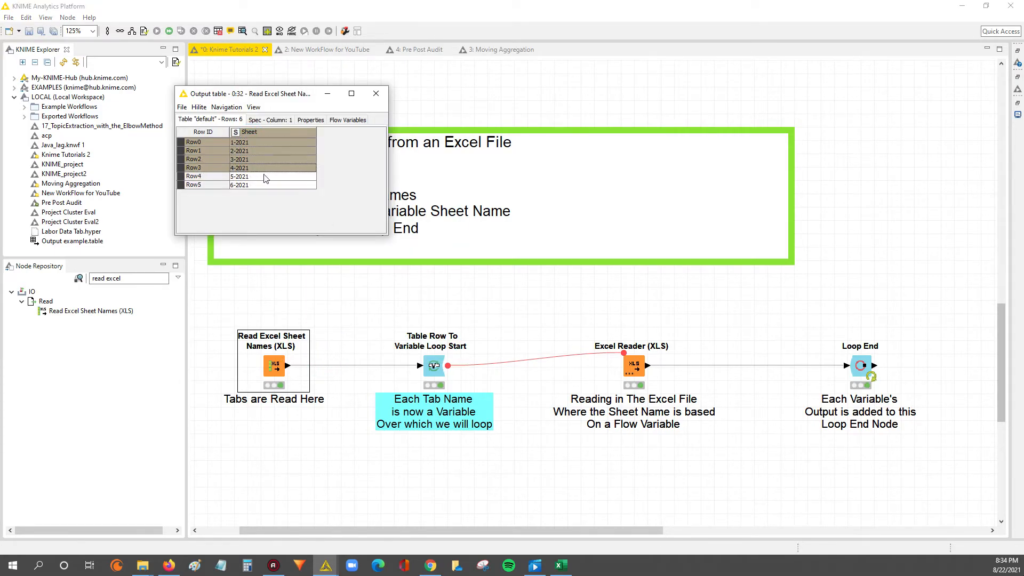
{"action": "left_click", "coordinate": [376, 94]}
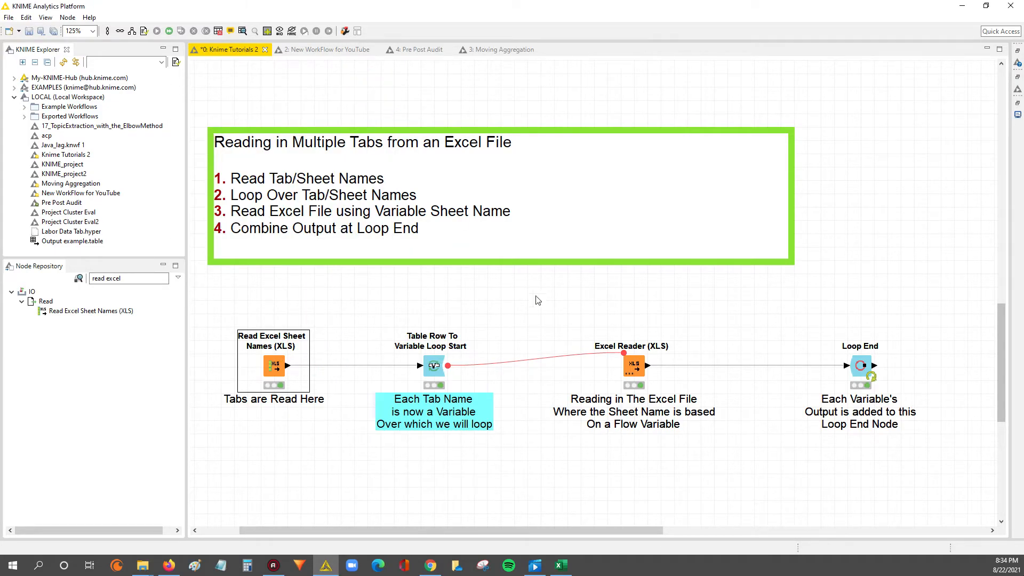
- Review the sheets offered in the Excel Reader configuration and leave it without changes
{"action": "double_click", "coordinate": [639, 366]}
{"action": "left_click", "coordinate": [484, 143]}
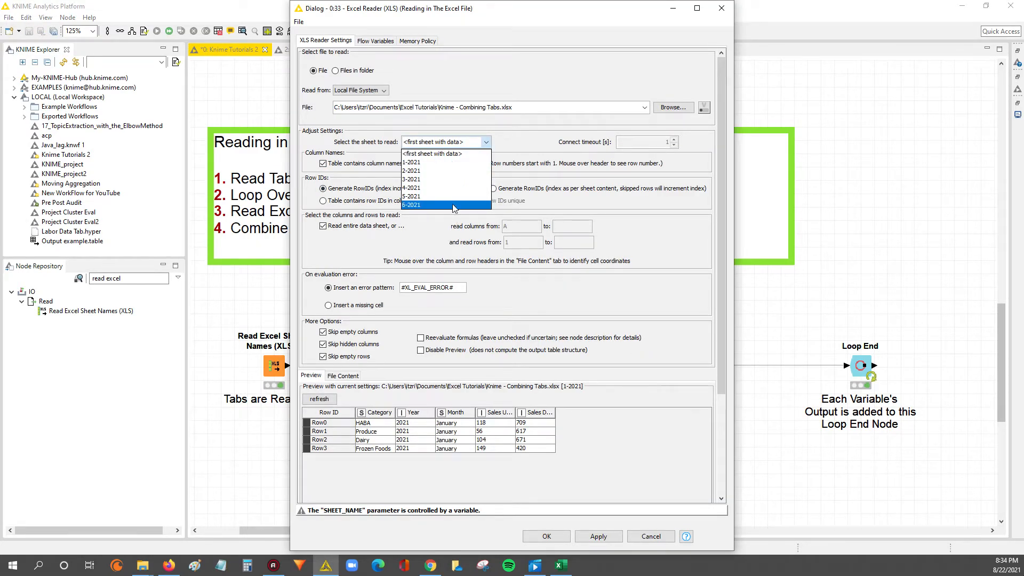
{"action": "left_click", "coordinate": [653, 535]}
{"action": "left_click", "coordinate": [653, 535]}
- View the Excel Reader's output table and examine its rows and the Category column
{"action": "right_click", "coordinate": [633, 367]}
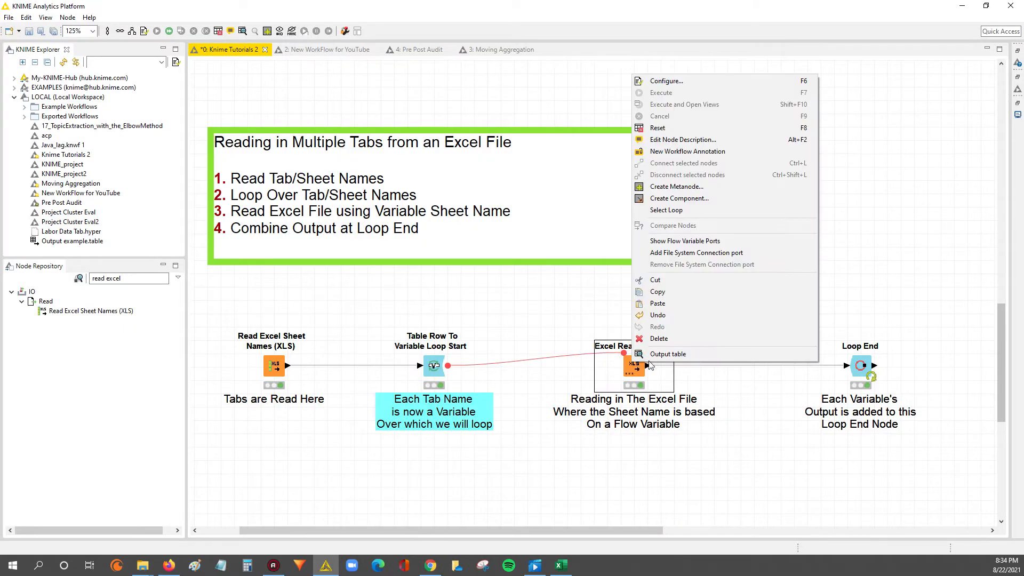
{"action": "left_click", "coordinate": [653, 365]}
{"action": "left_click_drag", "start_coordinate": [241, 144], "coordinate": [415, 168]}
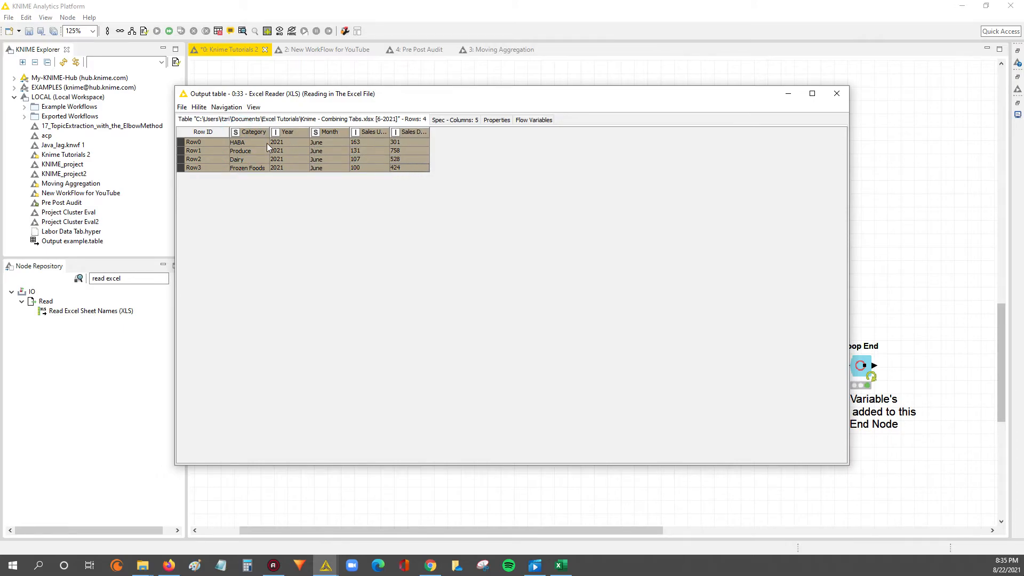
{"action": "left_click", "coordinate": [251, 133]}
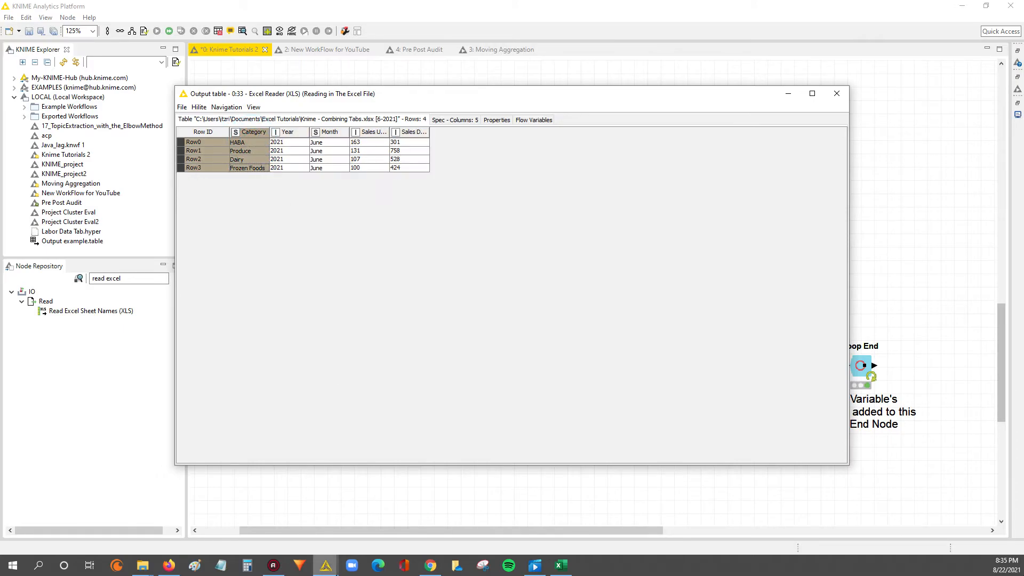
- Switch to the Knime - Combining Tabs workbook in Excel and examine the data on sheets 1-2021, 2-2021 and 3-2021
{"action": "left_click", "coordinate": [560, 569]}
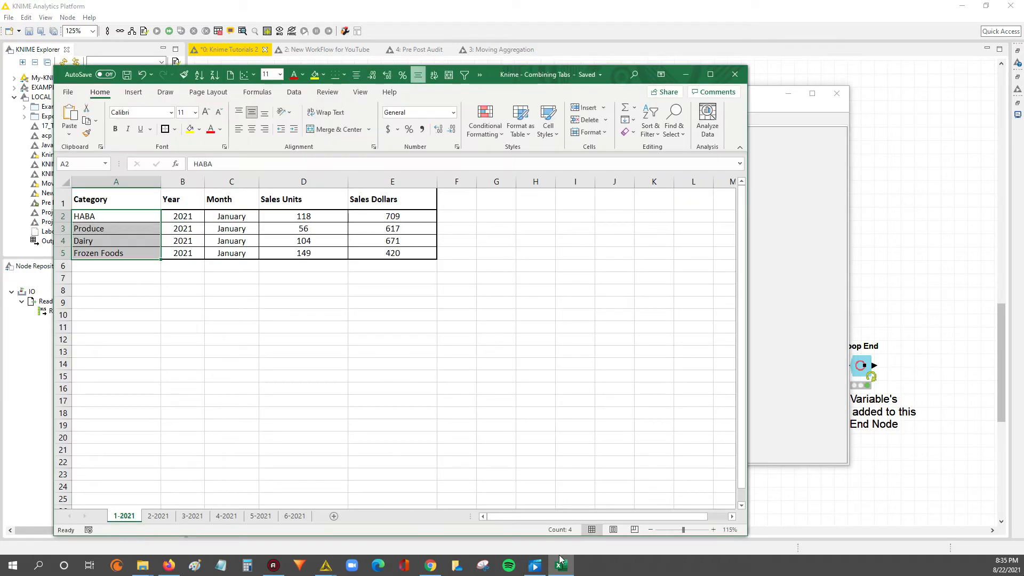
{"action": "left_click", "coordinate": [183, 474]}
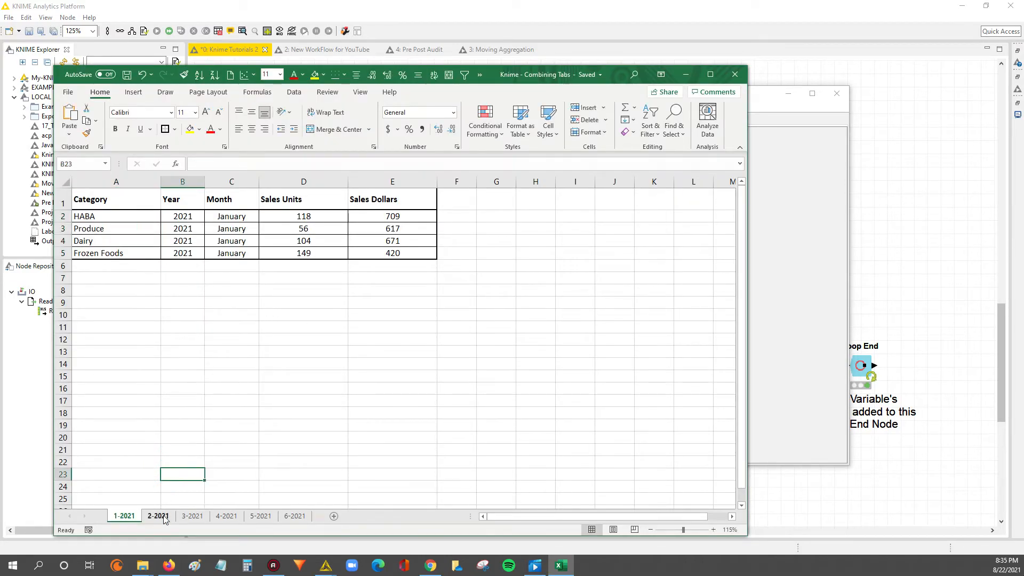
{"action": "left_click", "coordinate": [158, 516]}
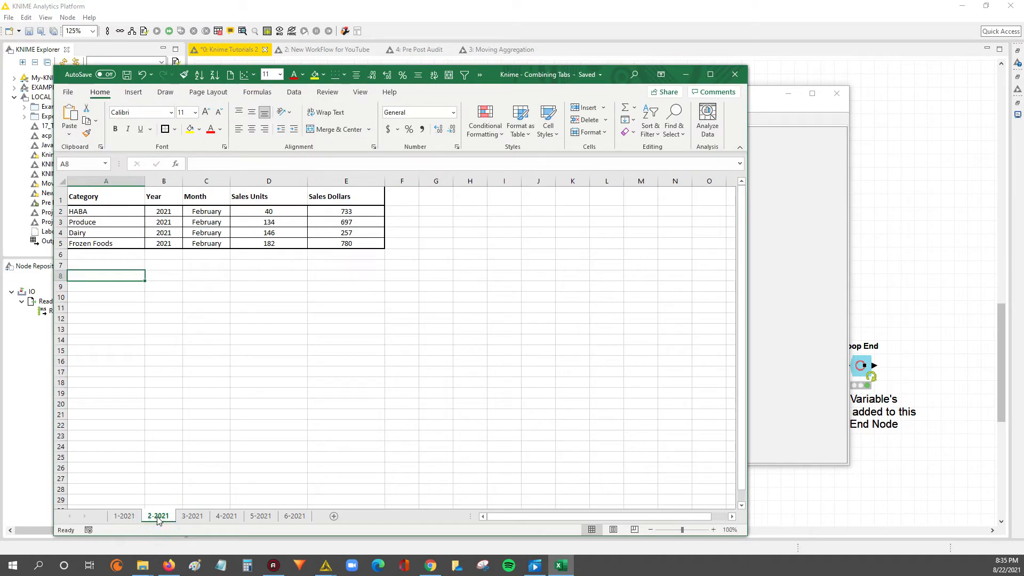
{"action": "left_click_drag", "start_coordinate": [201, 211], "coordinate": [205, 243]}
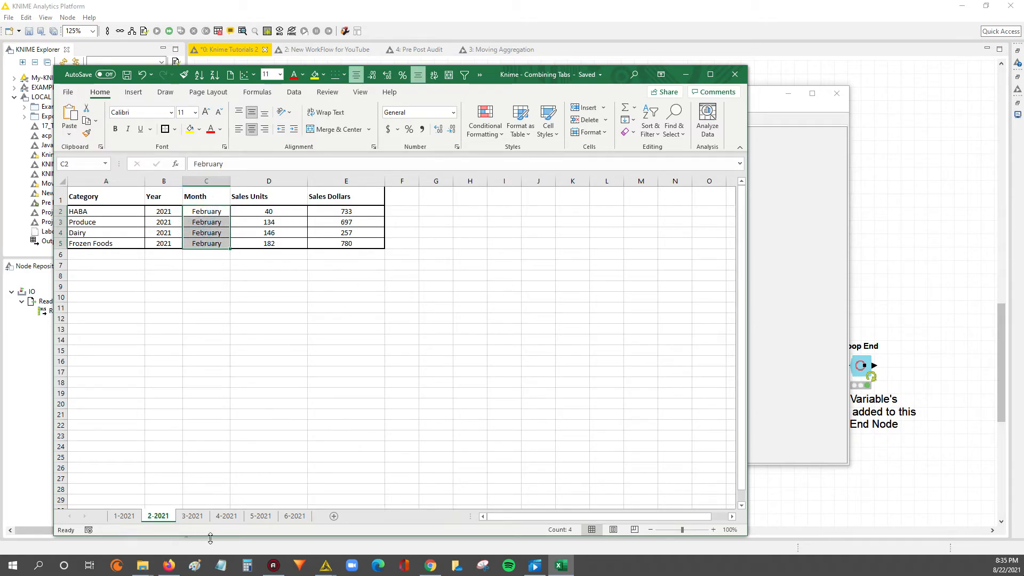
{"action": "left_click", "coordinate": [193, 516]}
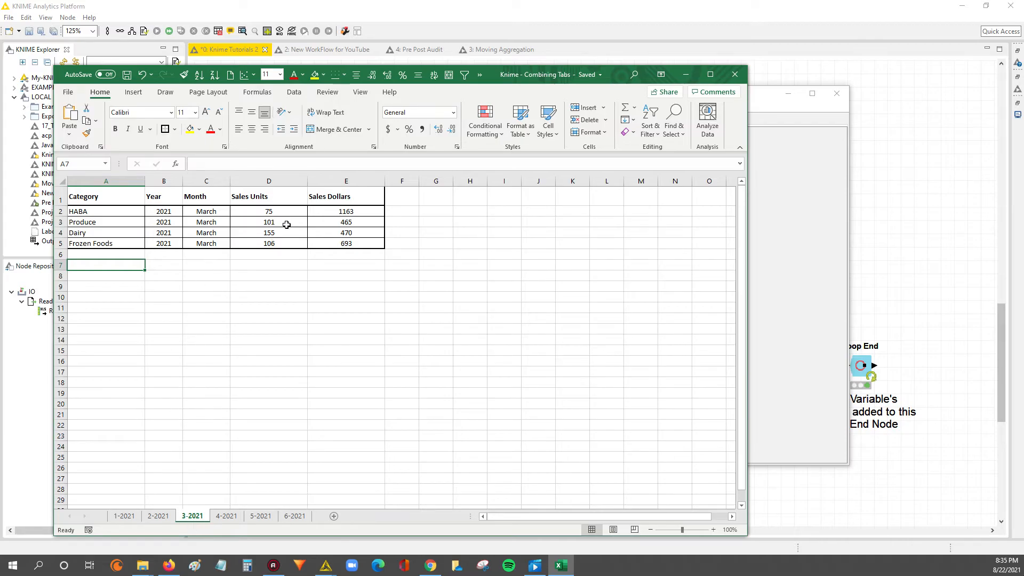
{"action": "left_click_drag", "start_coordinate": [107, 213], "coordinate": [113, 245]}
- Examine sheets 4-2021, 5-2021 and 6-2021, then close the workbook and the Excel Reader's output table
{"action": "left_click", "coordinate": [226, 516]}
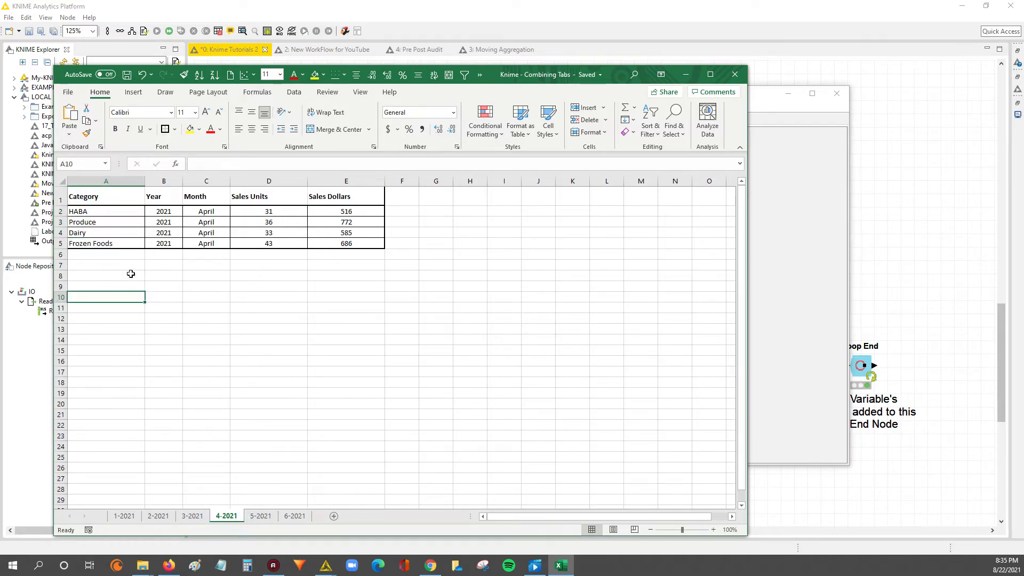
{"action": "left_click", "coordinate": [260, 516]}
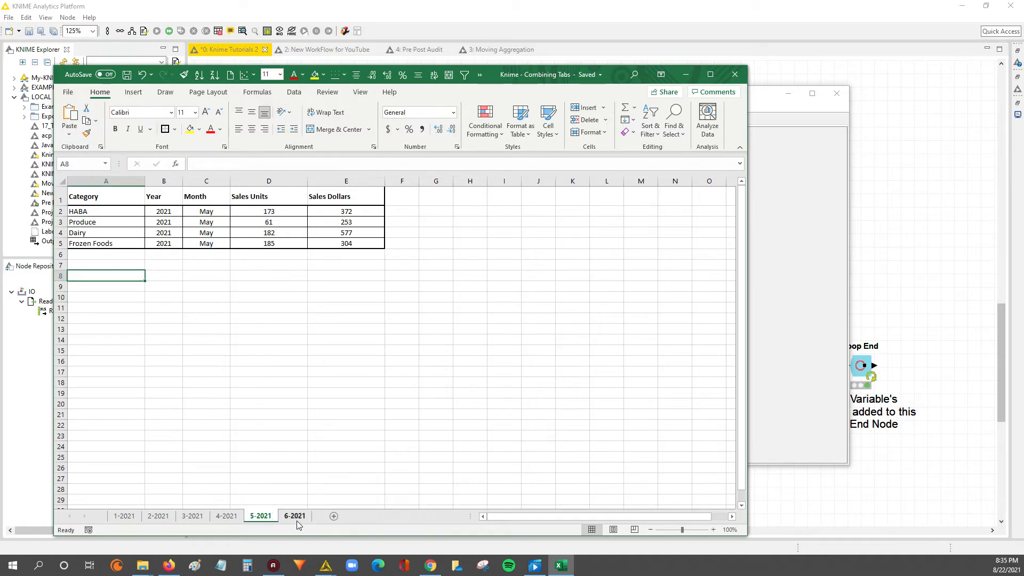
{"action": "left_click", "coordinate": [295, 516]}
{"action": "left_click_drag", "start_coordinate": [96, 214], "coordinate": [383, 256]}
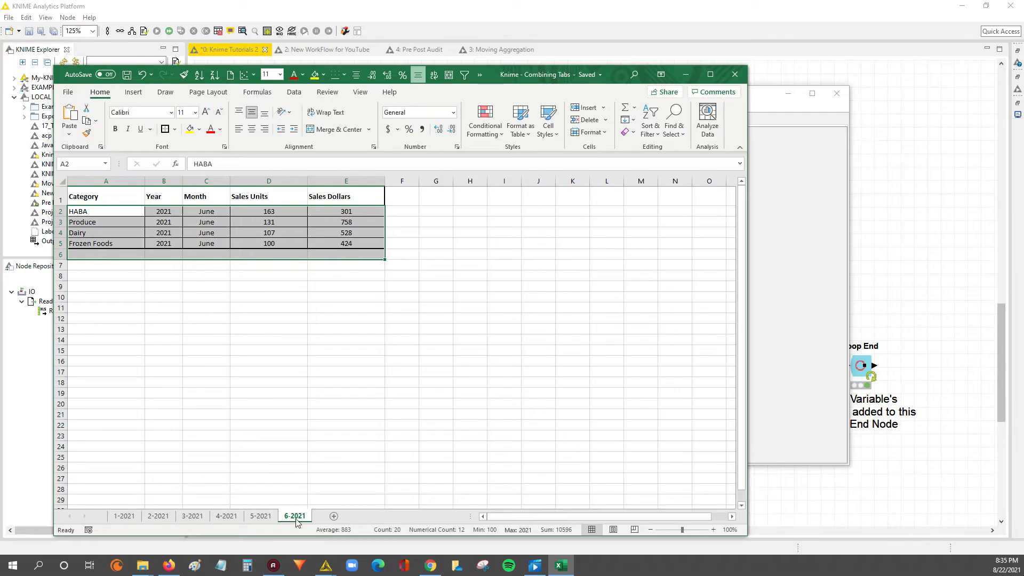
{"action": "left_click", "coordinate": [734, 74]}
{"action": "left_click", "coordinate": [836, 93]}
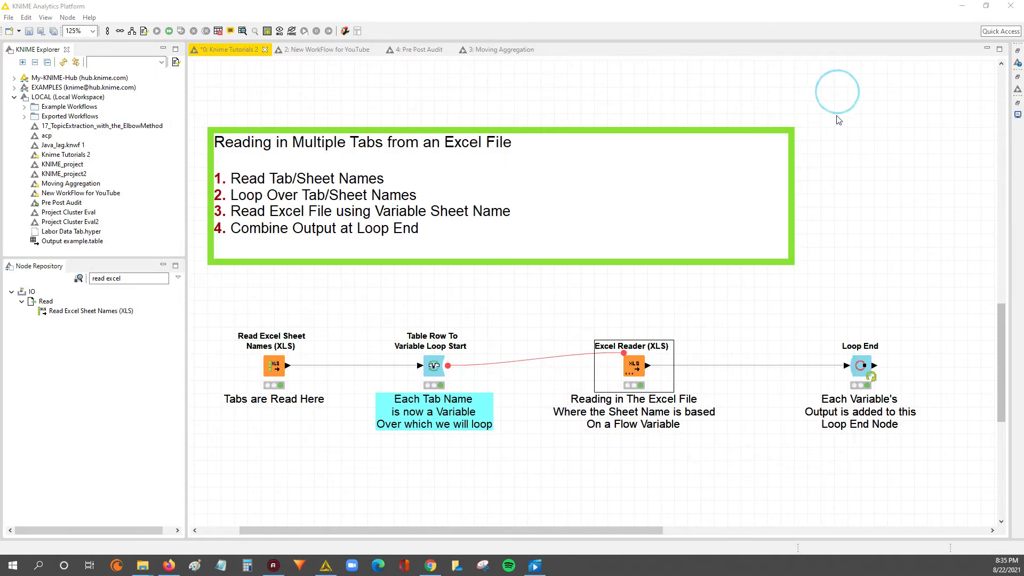
- View the Loop End node's collected results and examine the combined rows from all sheets
{"action": "left_click", "coordinate": [863, 368]}
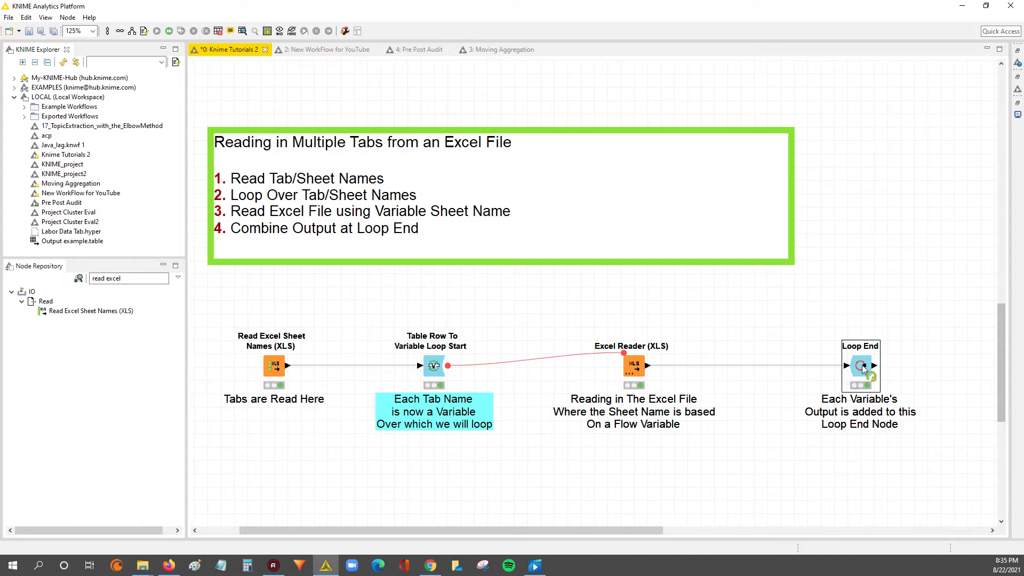
{"action": "right_click", "coordinate": [863, 368]}
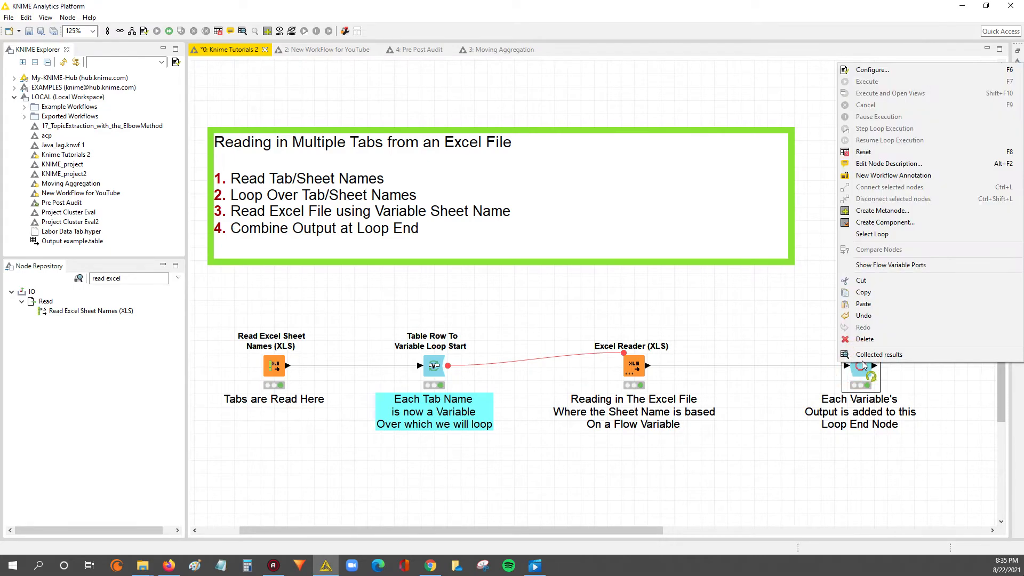
{"action": "left_click", "coordinate": [869, 357]}
{"action": "left_click", "coordinate": [601, 346]}
{"action": "left_click_drag", "start_coordinate": [247, 329], "coordinate": [869, 434]}
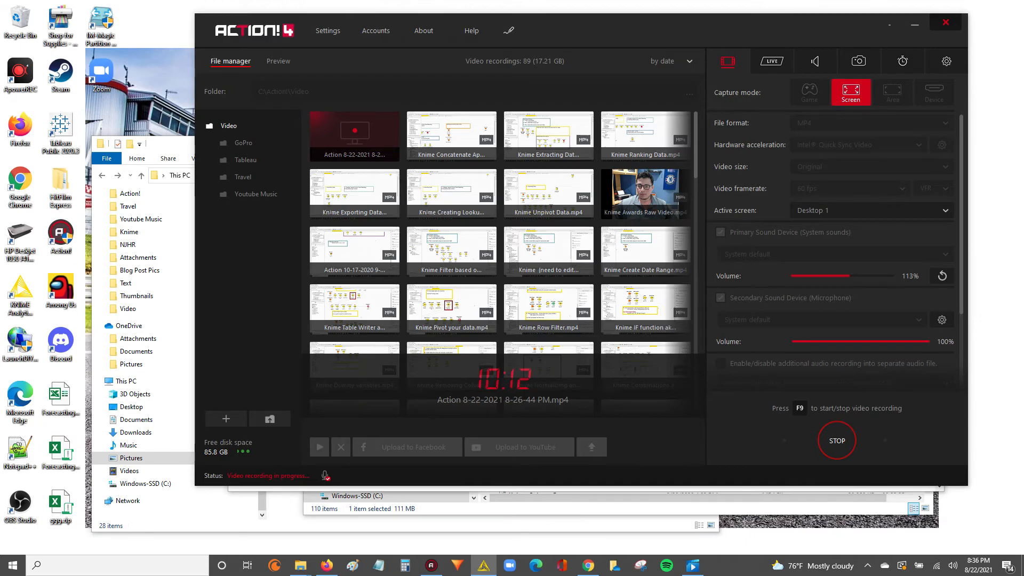
{"action": "key", "text": "alt+Tab"}
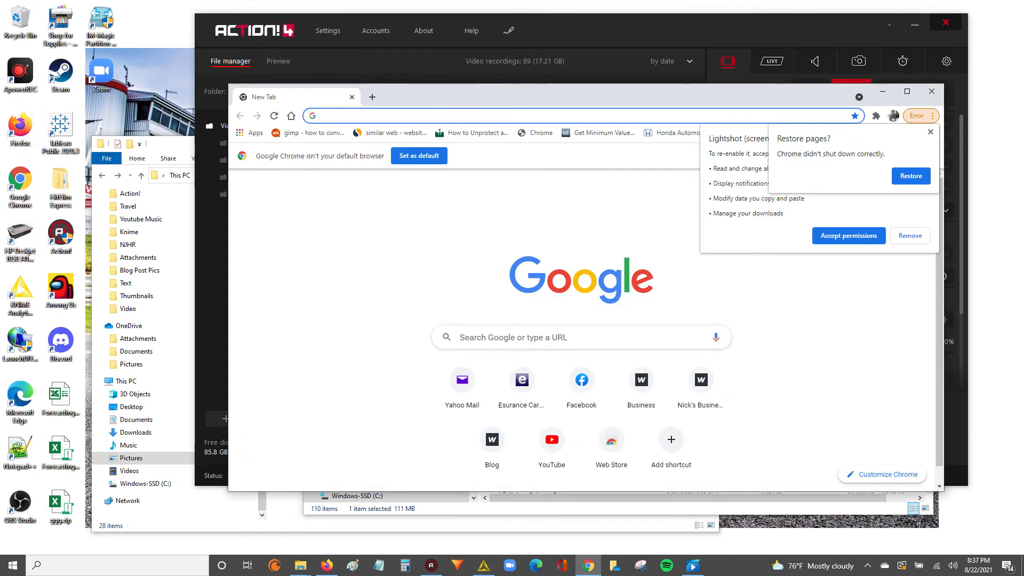
{"action": "left_click", "coordinate": [588, 567]}
{"action": "left_click", "coordinate": [588, 566]}
{"action": "key", "text": "alt+Tab"}
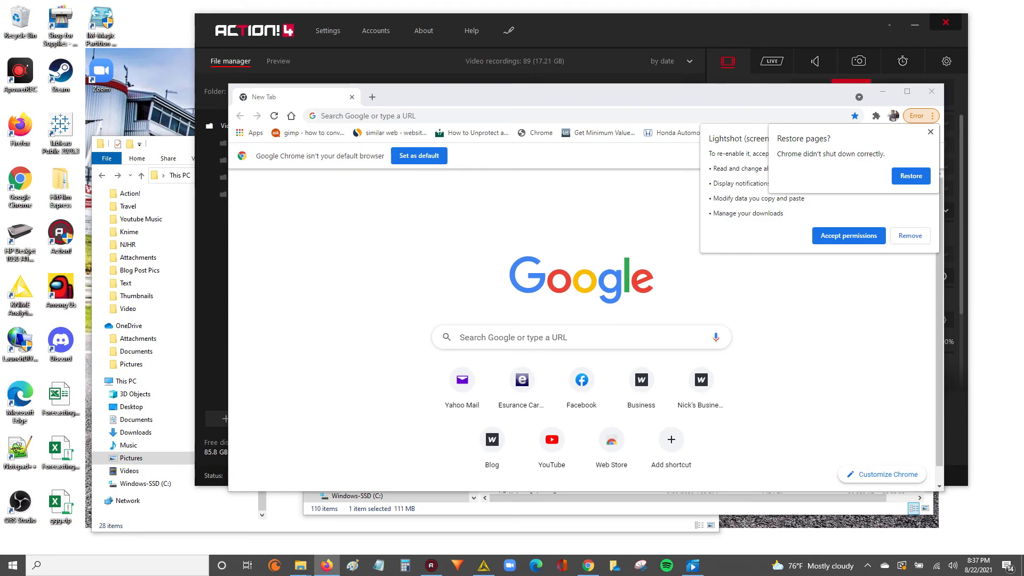
{"action": "left_click", "coordinate": [368, 116]}
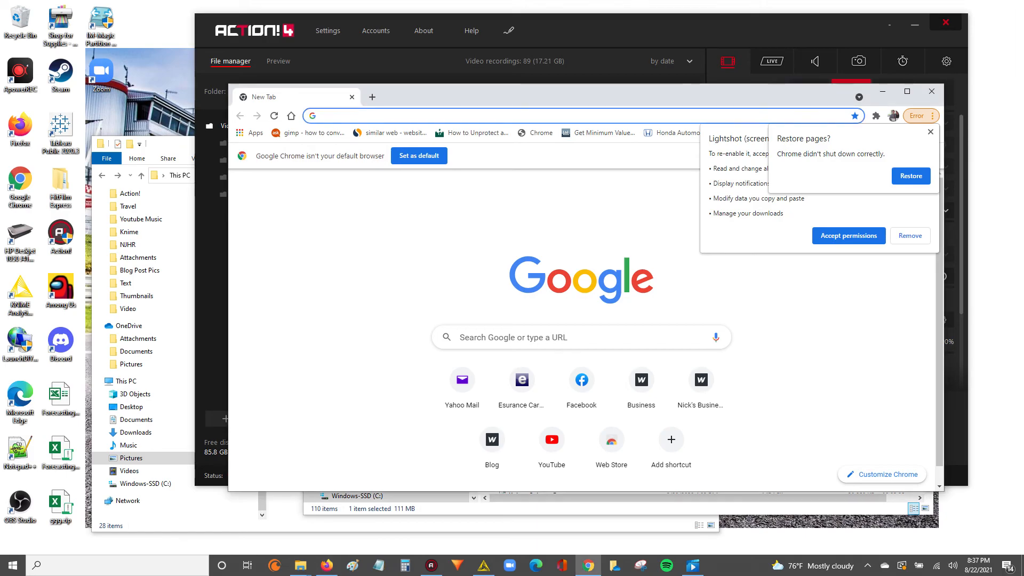
{"action": "left_click", "coordinate": [484, 565]}
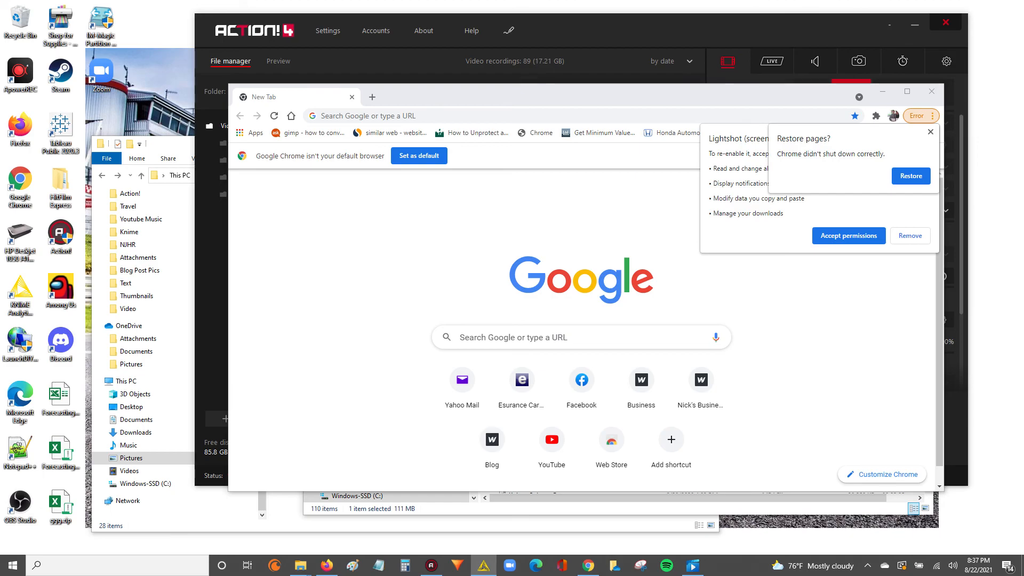